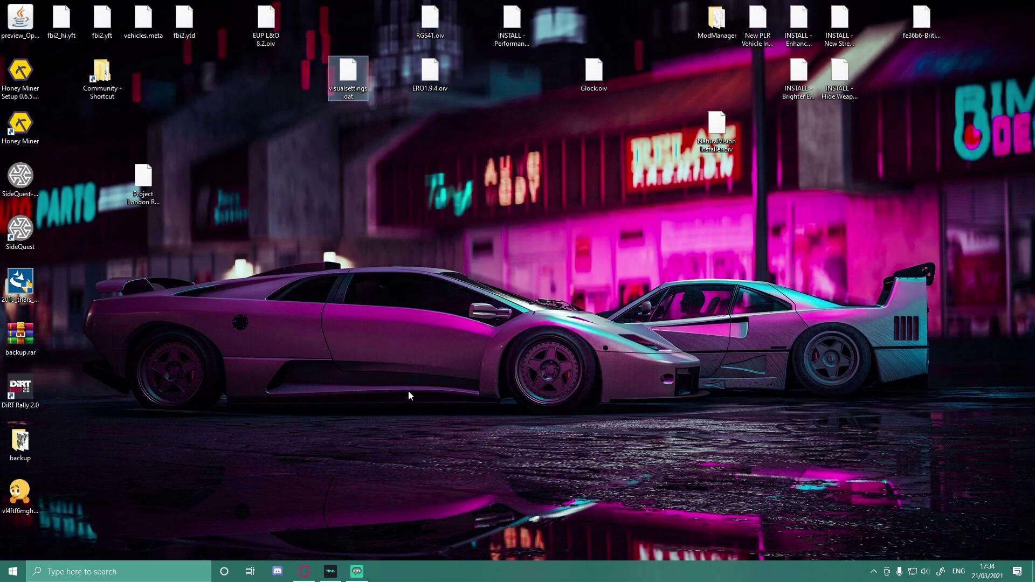
Show the Better Emergency Lights [1.6] page in Opera and view two of its preview screenshots
left_click(304, 572)
scroll(361, 304, "up", 1)
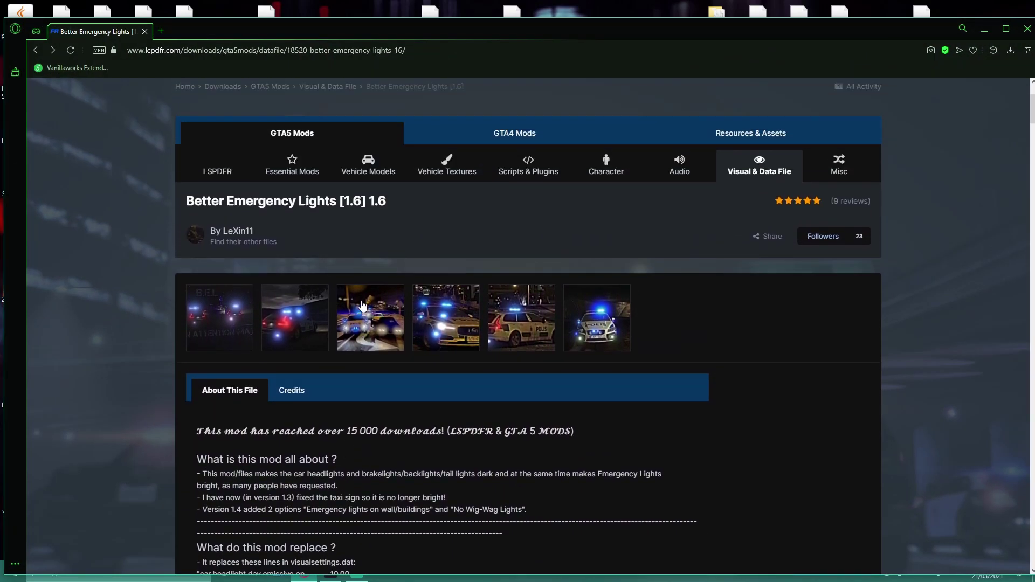
scroll(361, 305, "down", 2)
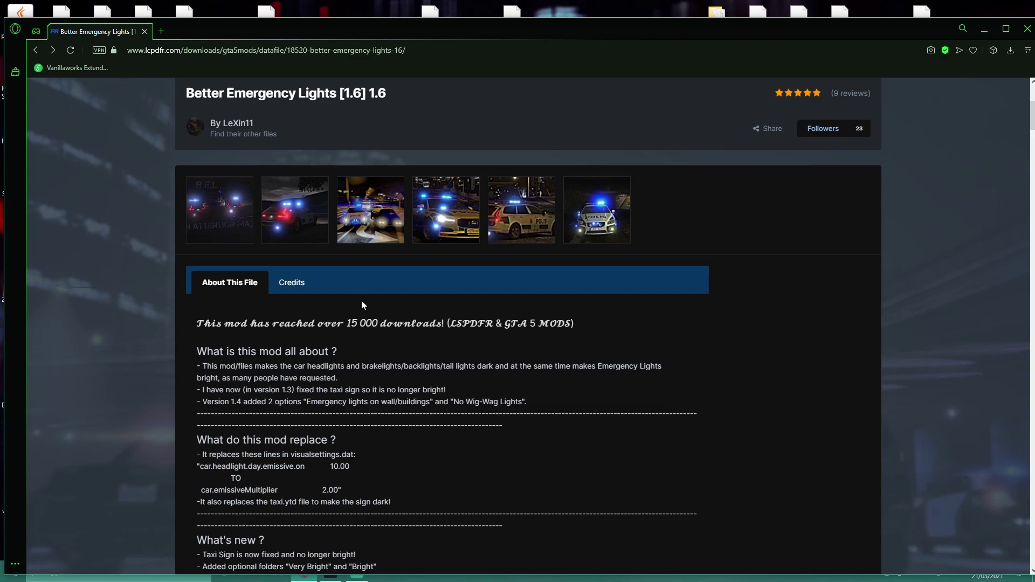
left_click(301, 221)
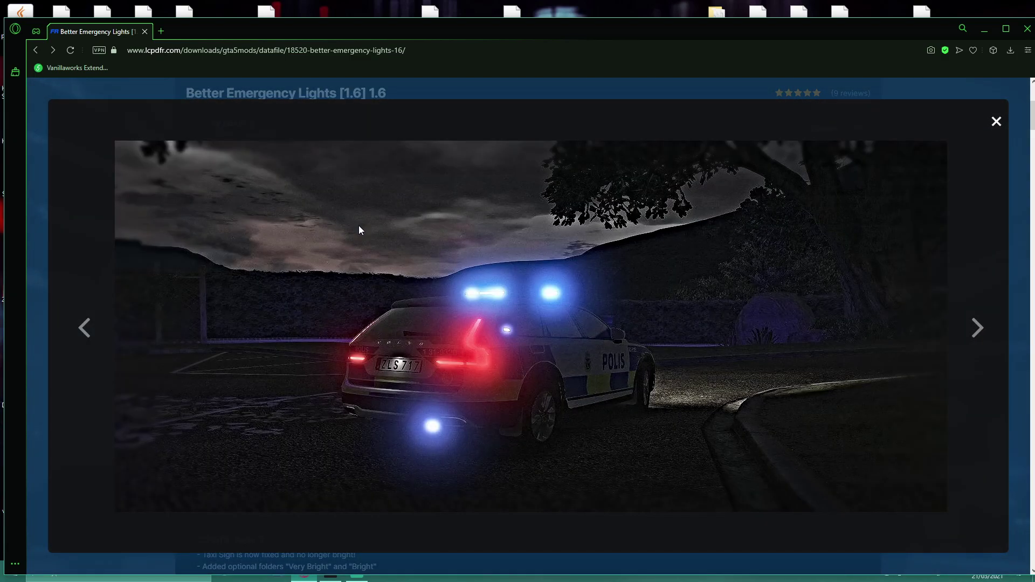
left_click(979, 327)
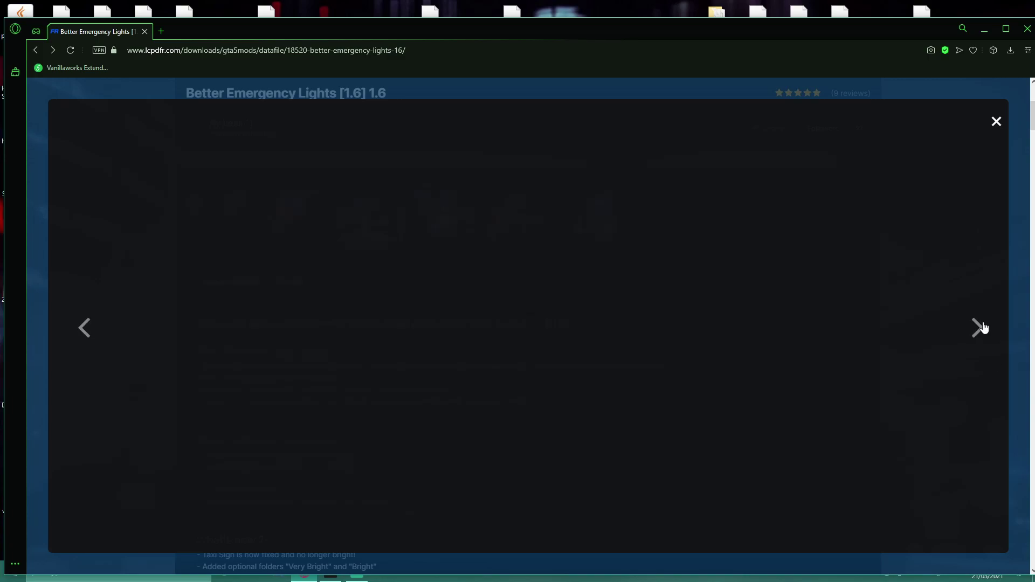
left_click(995, 123)
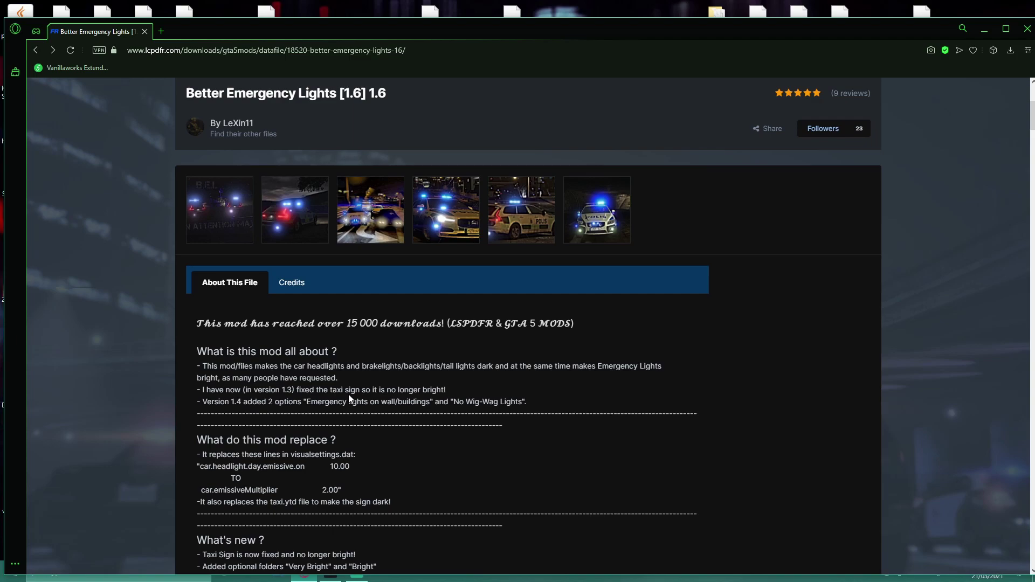
Download Better_Emergency_Lights_[1.6].rar (26.2 MB) from the mod's file list
scroll(402, 336, "down", 7)
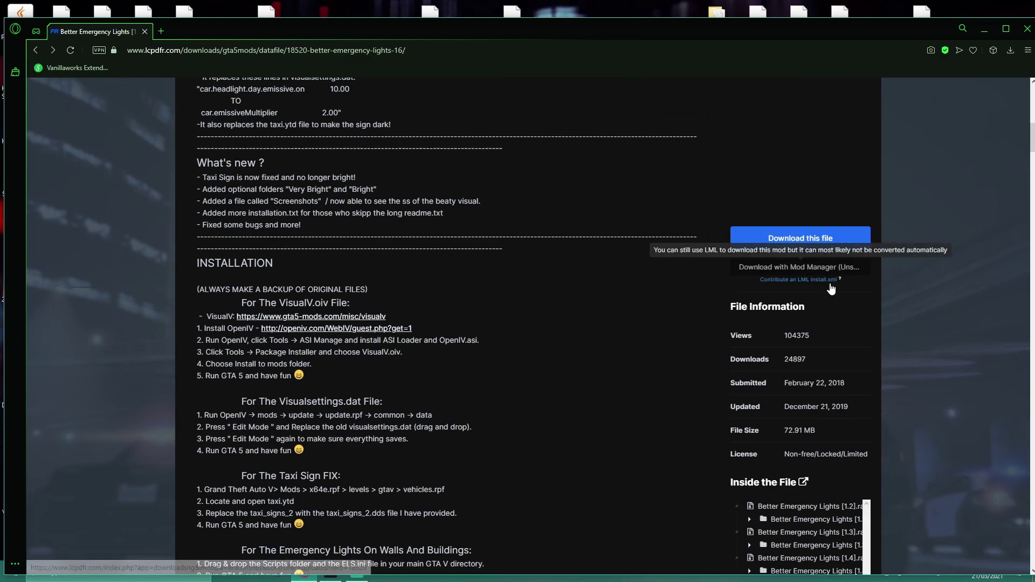
left_click(812, 241)
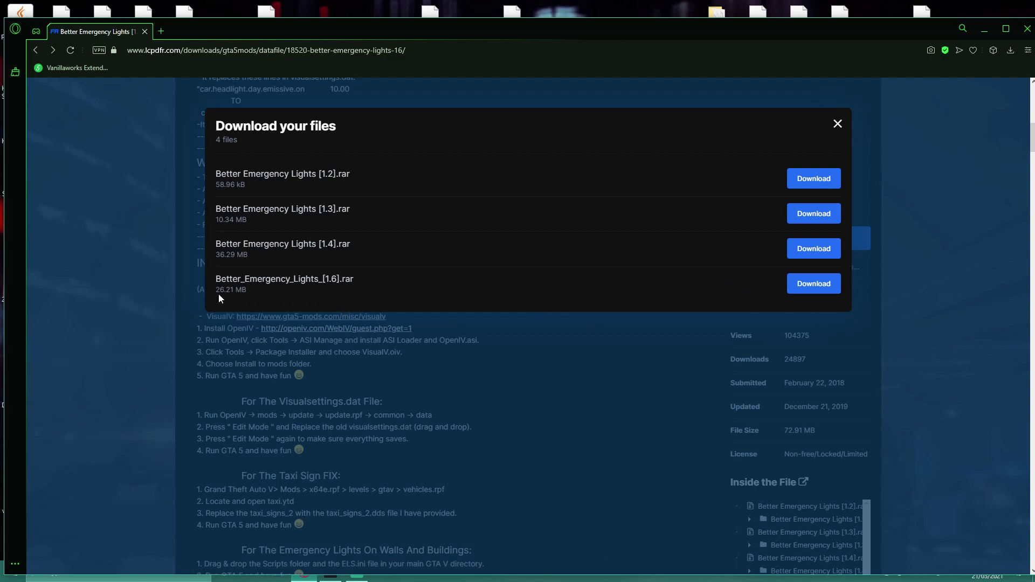
left_click_drag(210, 286, 353, 270)
left_click(383, 271)
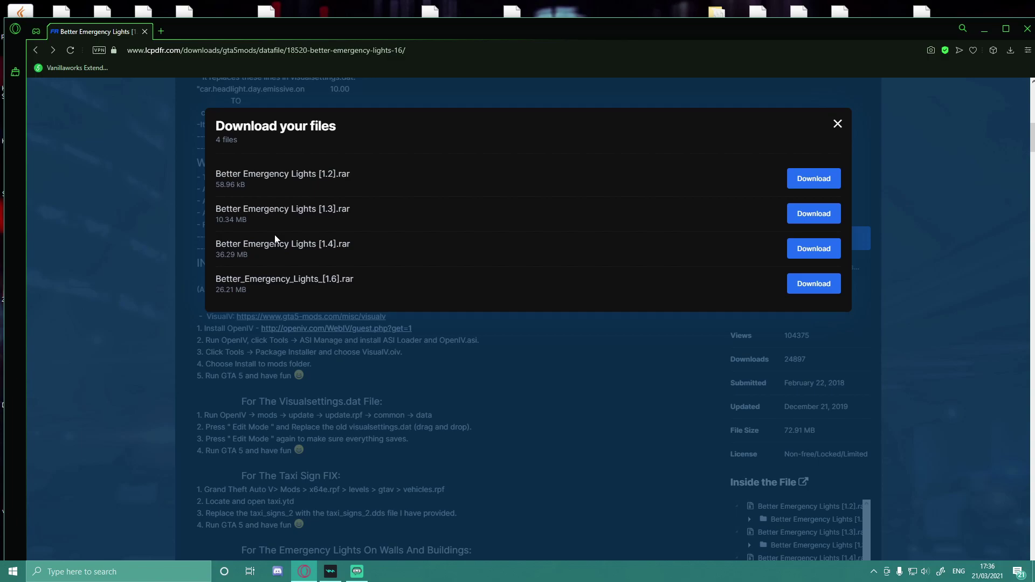
left_click(817, 285)
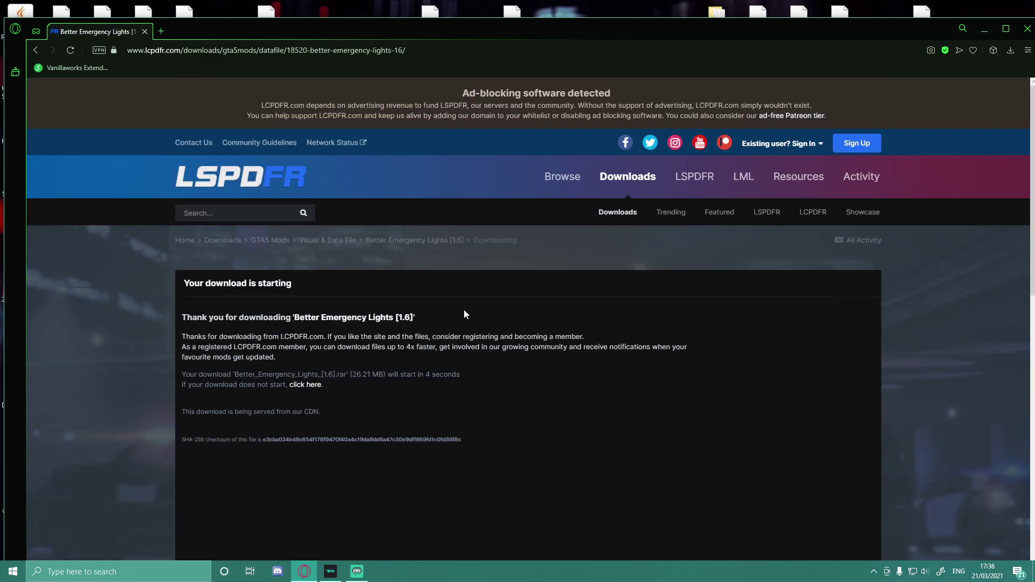
left_click(306, 385)
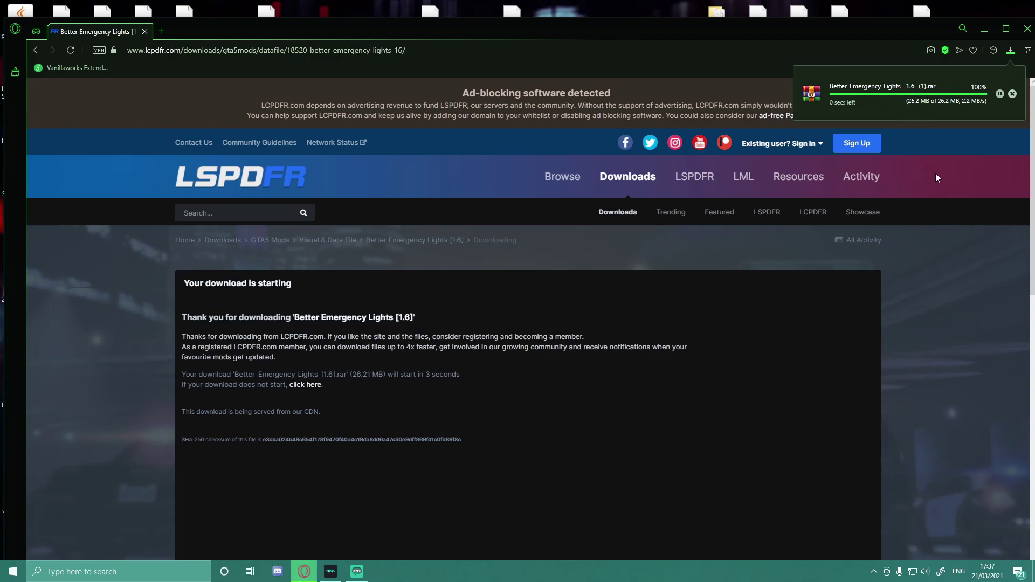
Open the downloaded archive in WinRAR and browse to Better Emergency Lights > Files > Bright
left_click(911, 92)
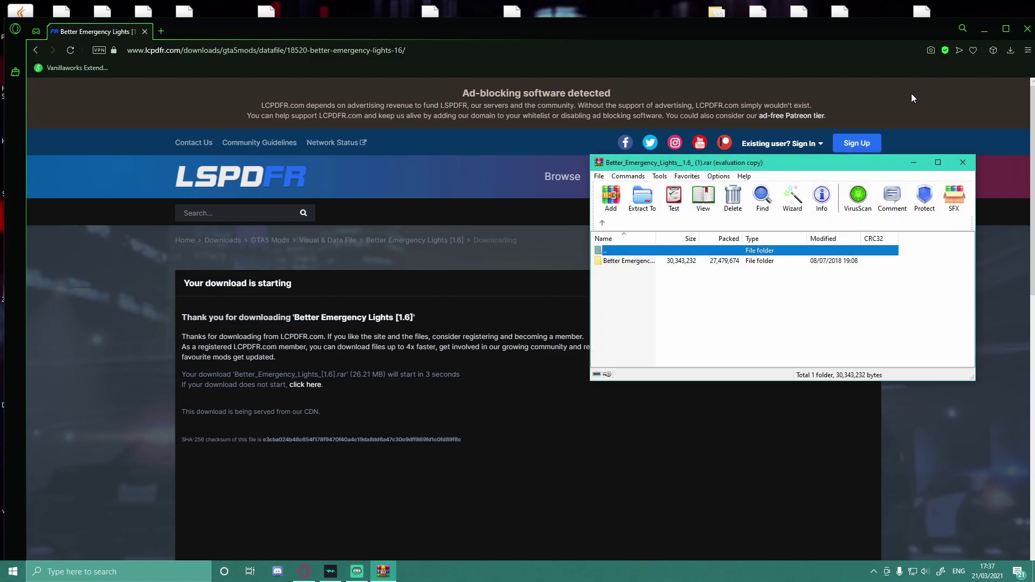
key("Escape")
double_click(612, 262)
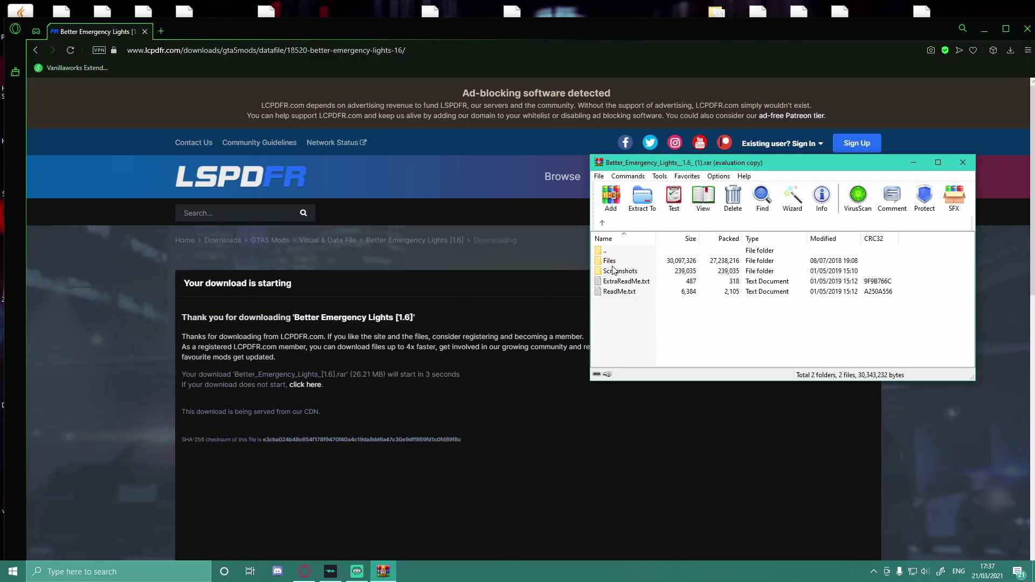
double_click(616, 263)
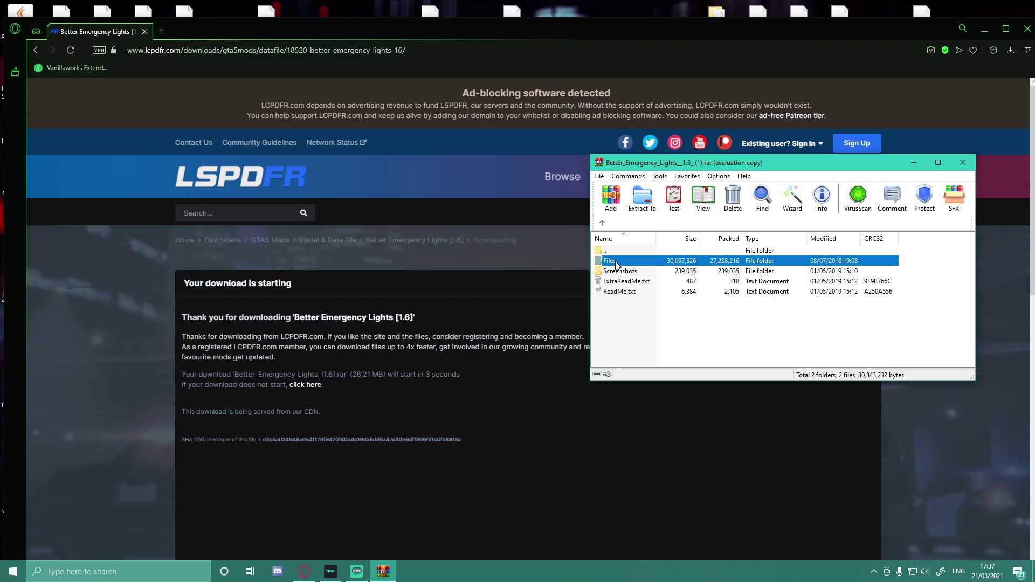
left_click(658, 327)
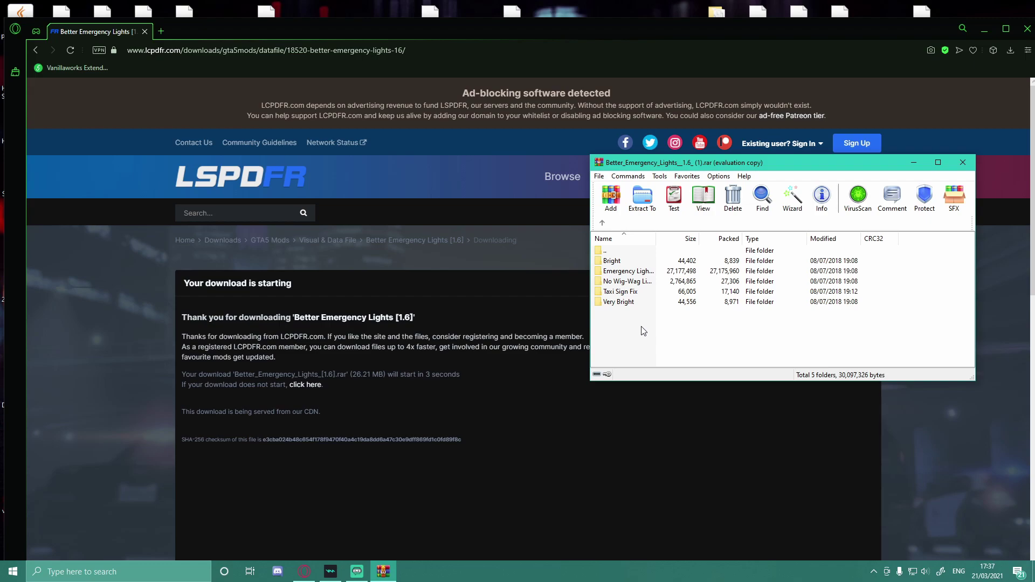
double_click(614, 262)
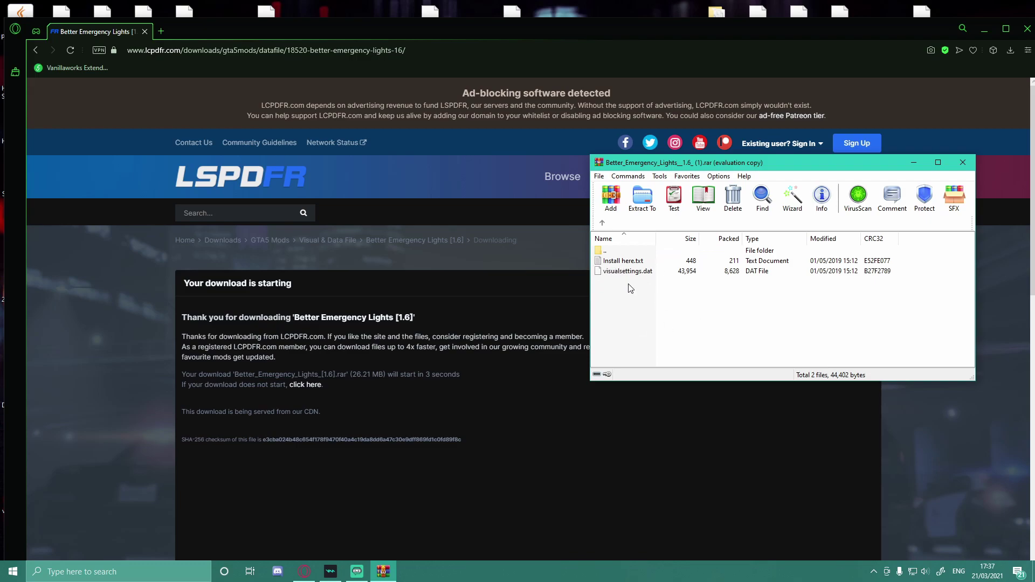
Search 'op' and run OpenIV as administrator for Grand Theft Auto V on Windows
left_click(981, 32)
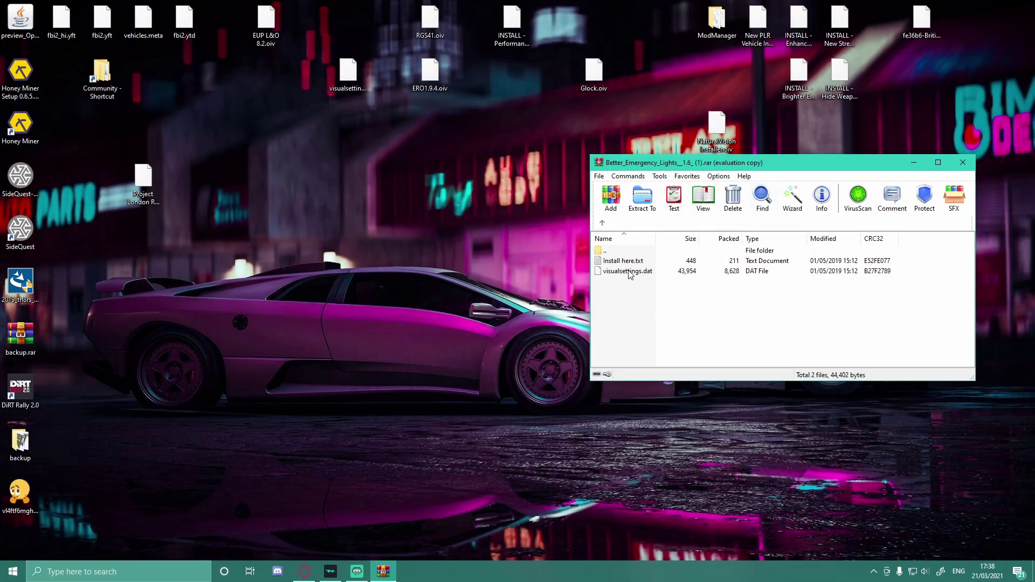
left_click(107, 576)
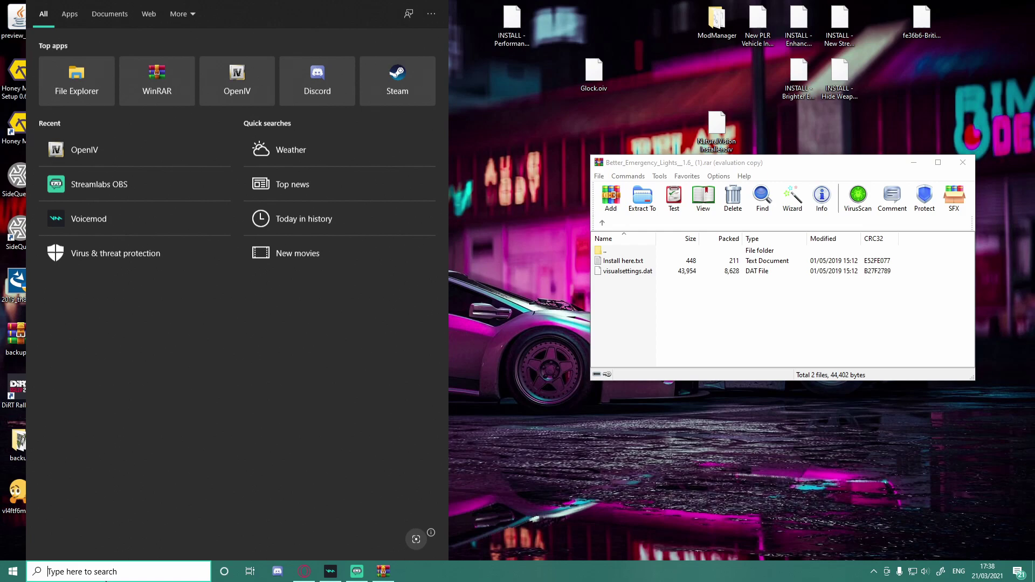
type("op")
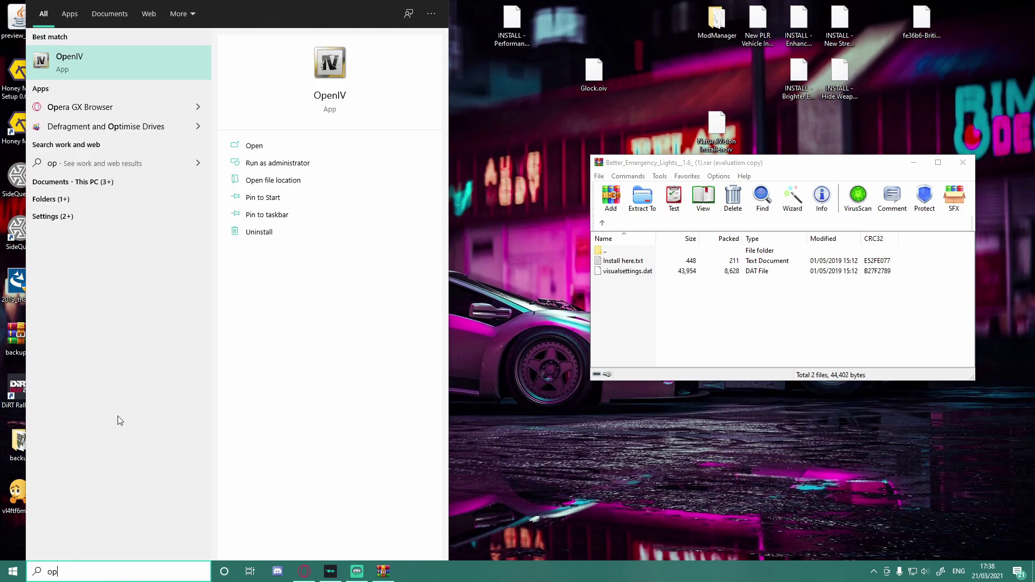
left_click(241, 154)
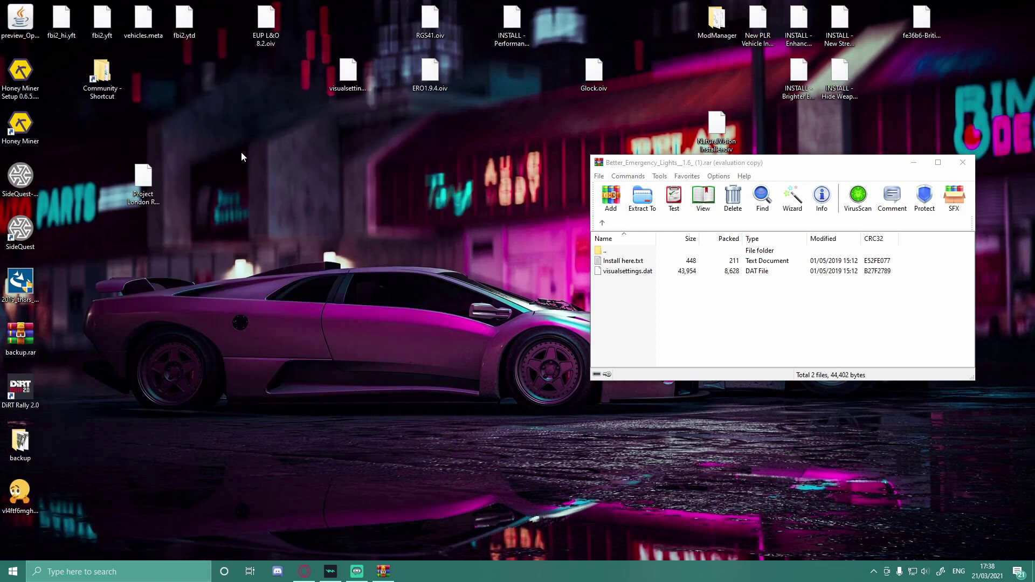
left_click(467, 302)
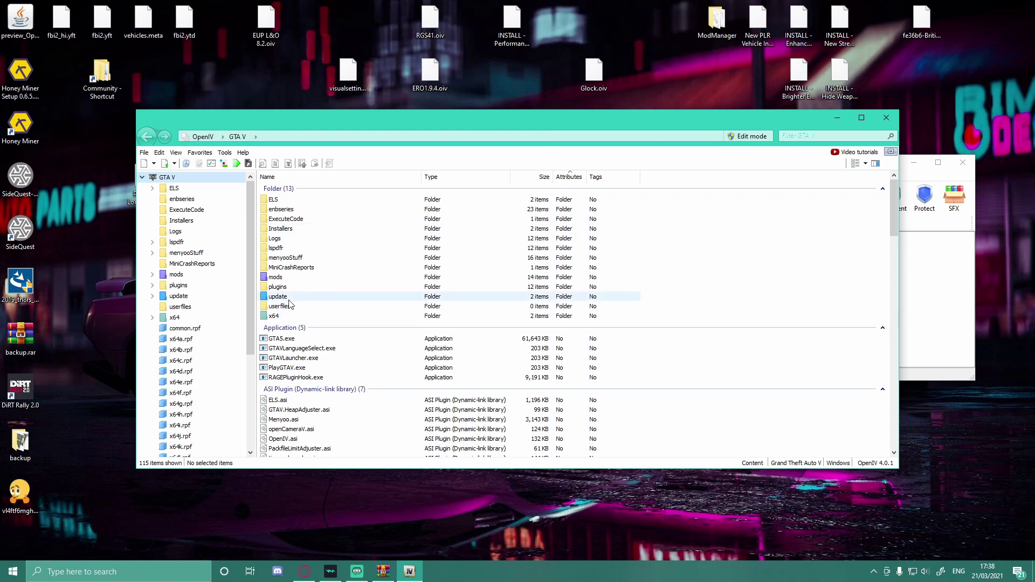
Look into the mods and update folders from the GTA V root folder
double_click(276, 277)
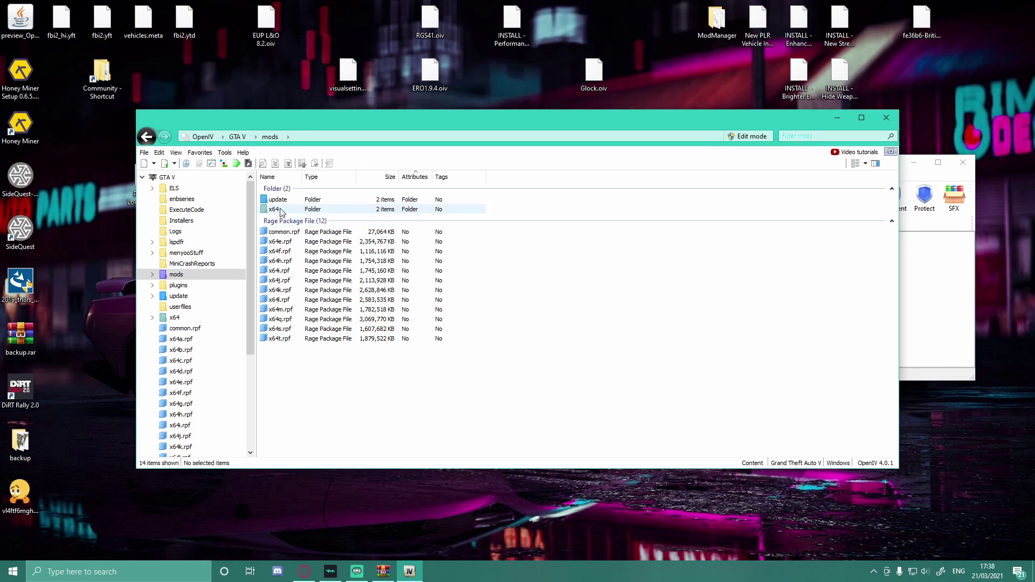
left_click(146, 136)
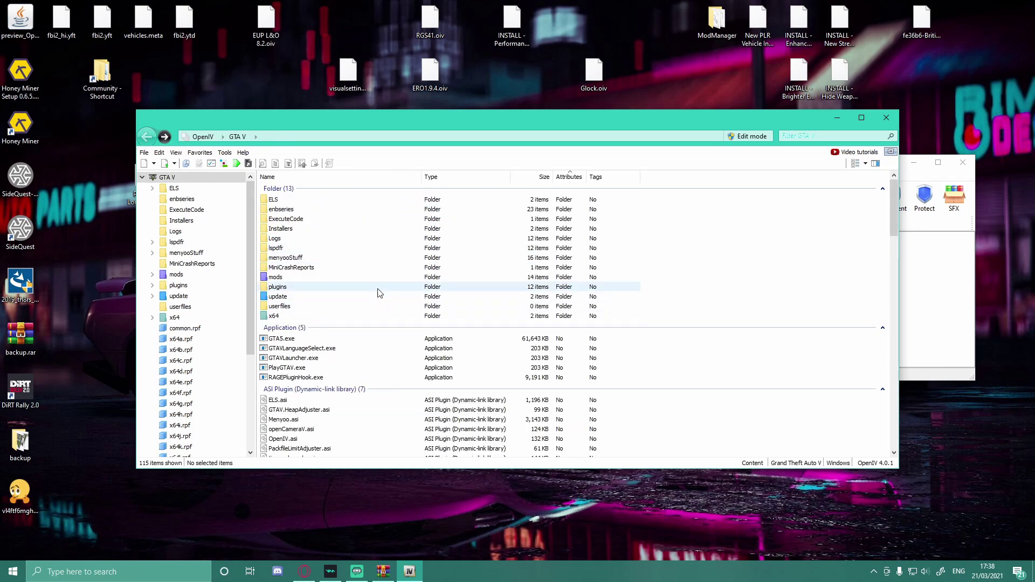
scroll(380, 293, "down", 1)
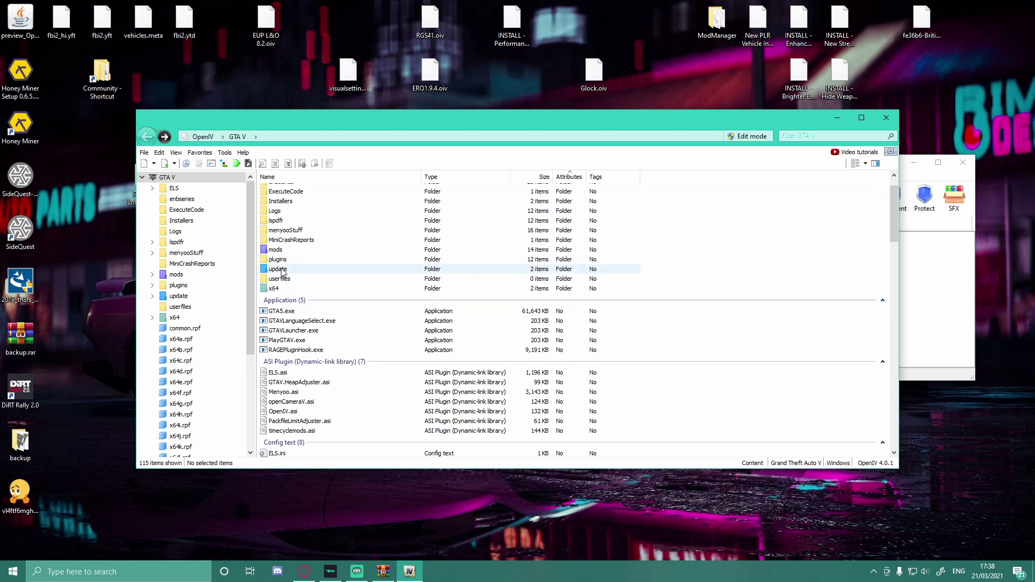
double_click(276, 251)
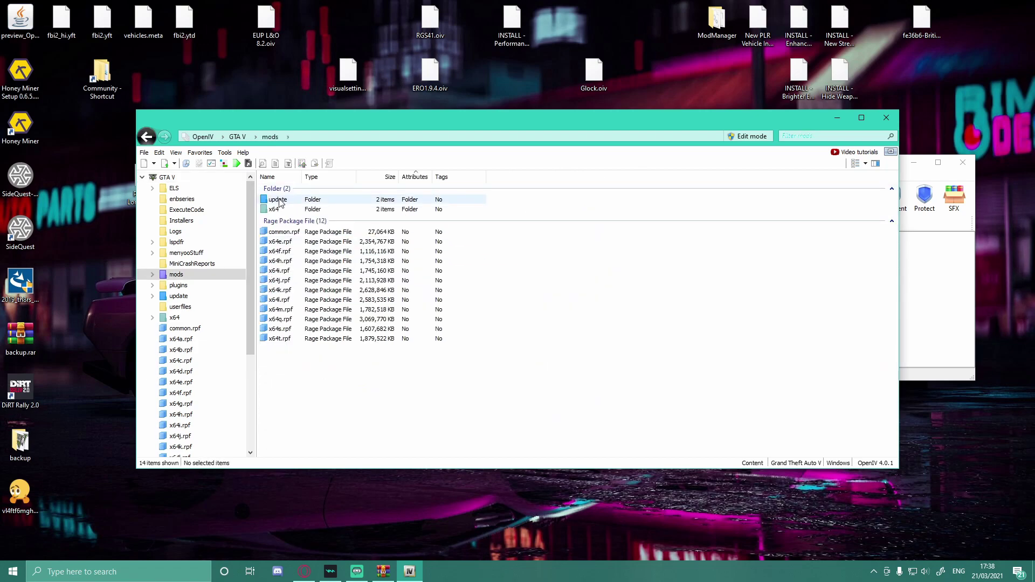
key("BackSpace")
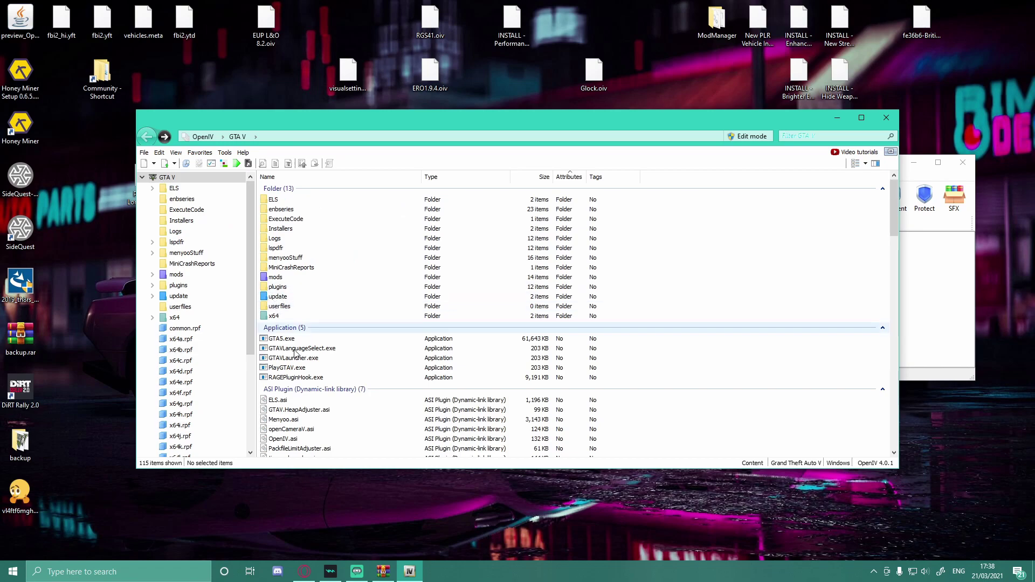
double_click(277, 296)
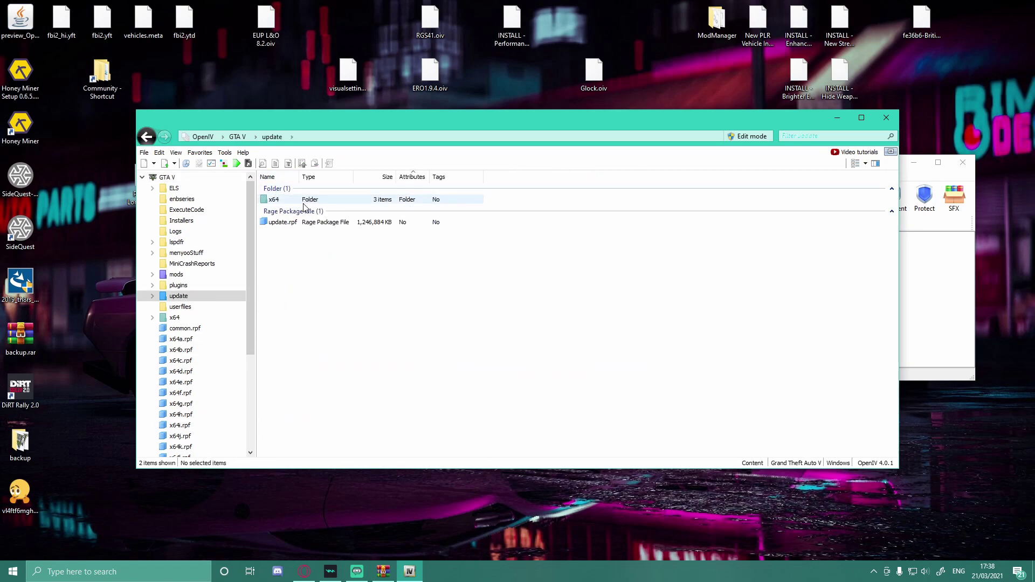
left_click(149, 139)
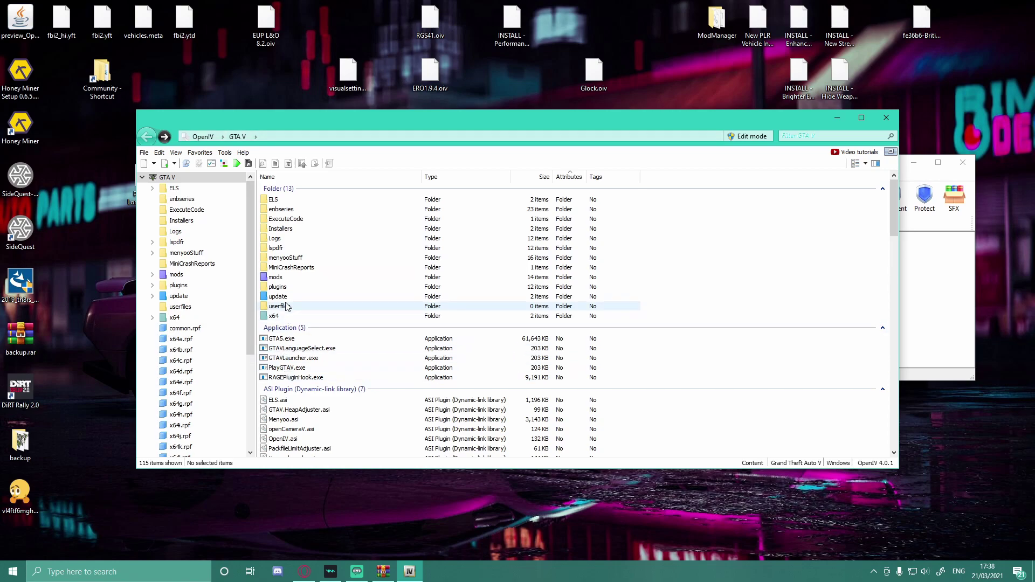
Go through mods > update > update.rpf > common > data to reach visualsettings.dat
double_click(286, 278)
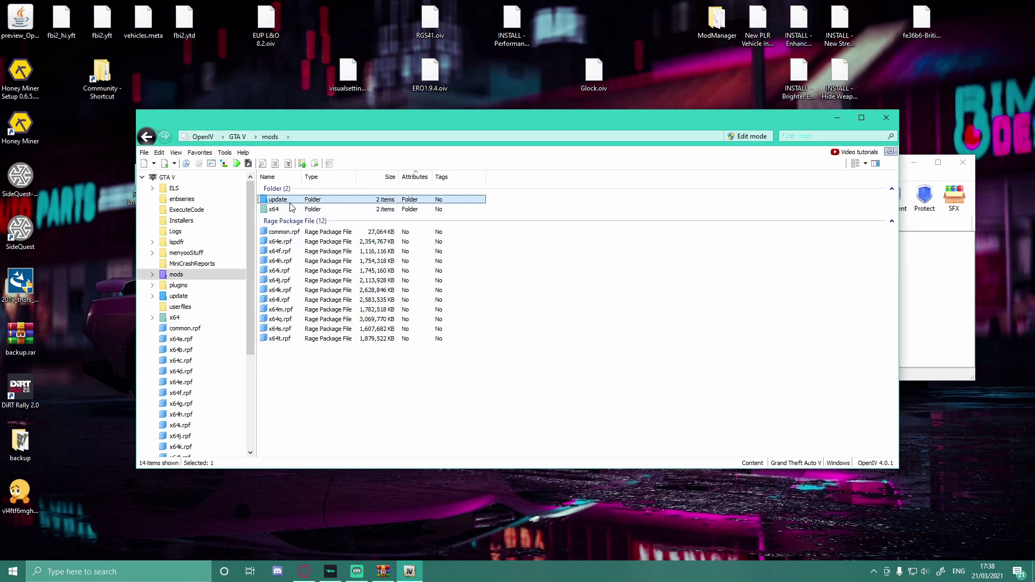
double_click(308, 202)
double_click(305, 223)
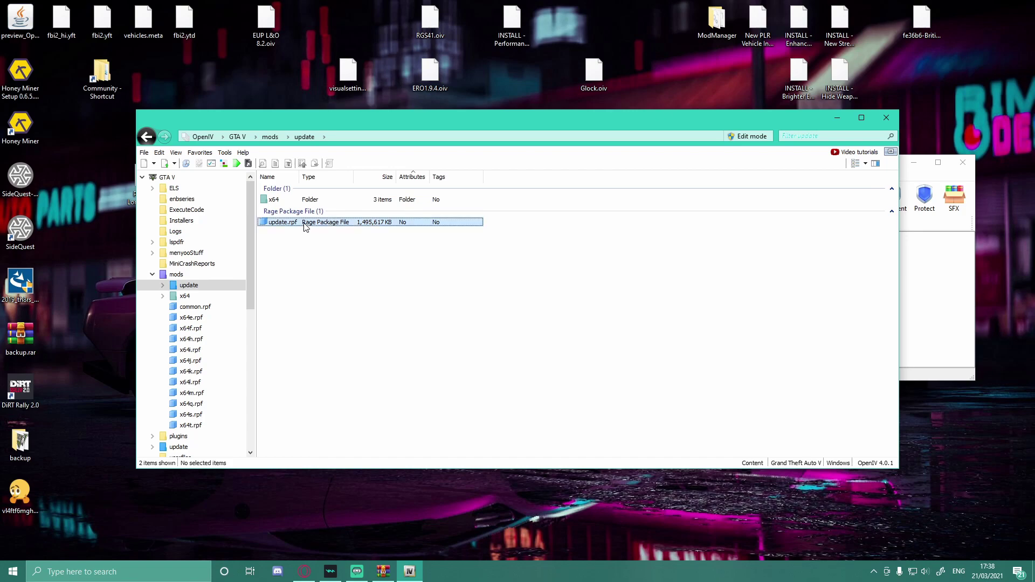
left_click(284, 201)
double_click(285, 203)
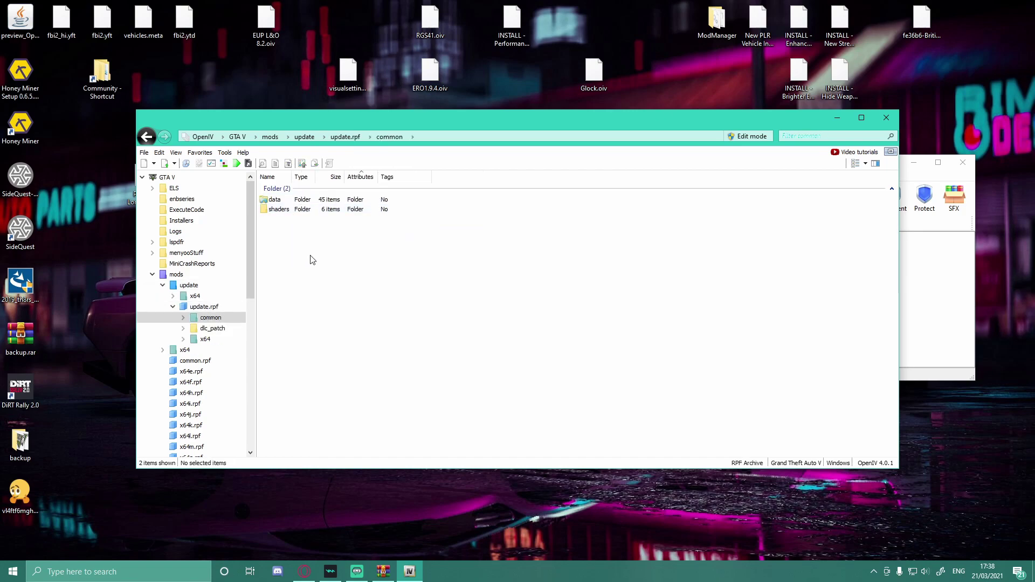
double_click(291, 201)
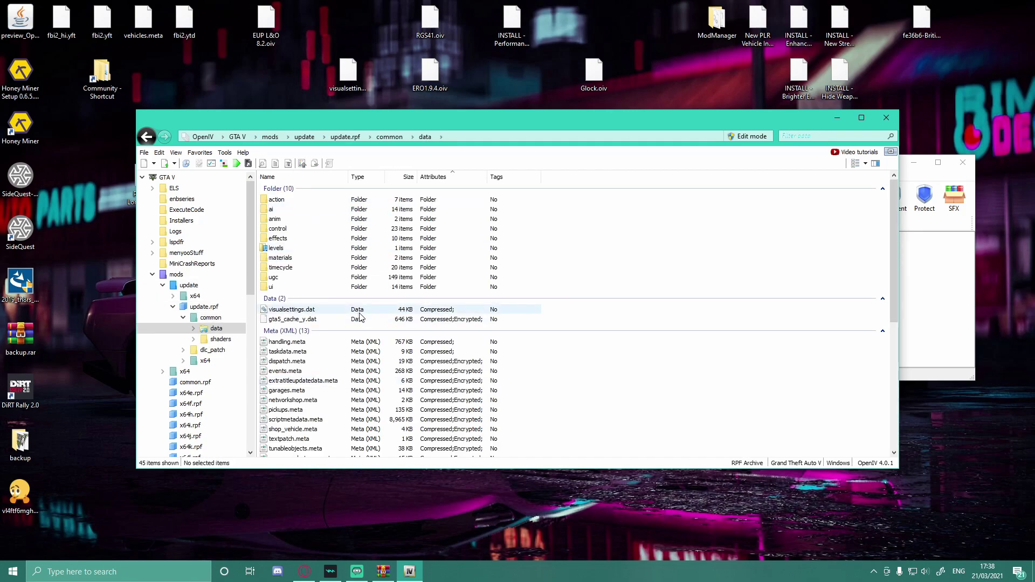
scroll(360, 318, "down", 1)
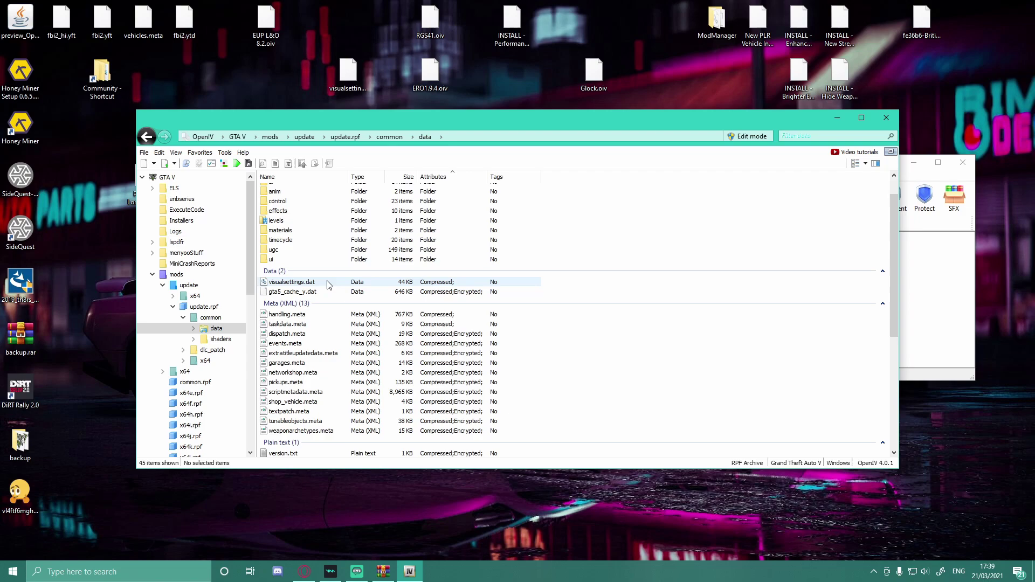
scroll(294, 223, "up", 1)
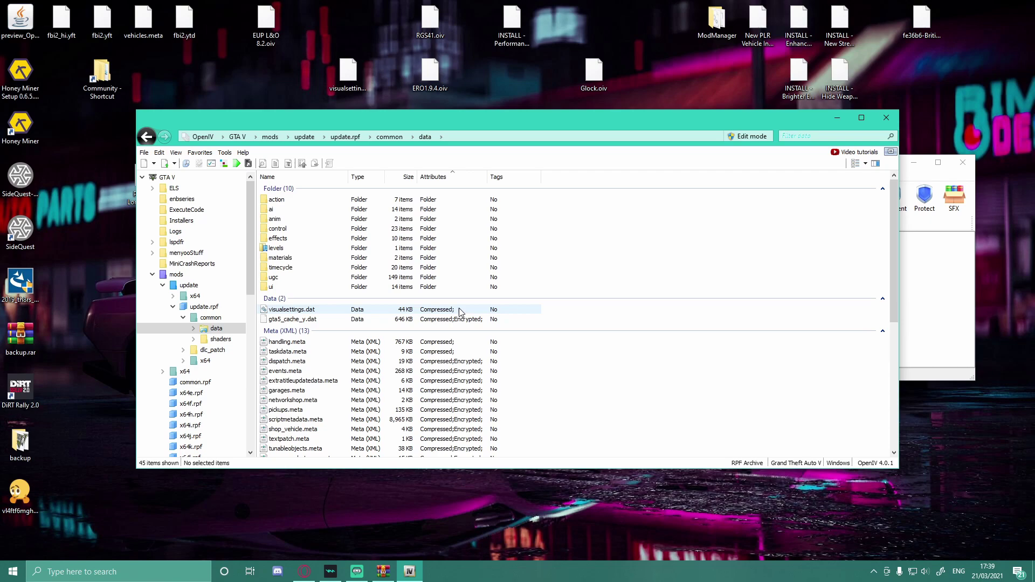
left_click(923, 330)
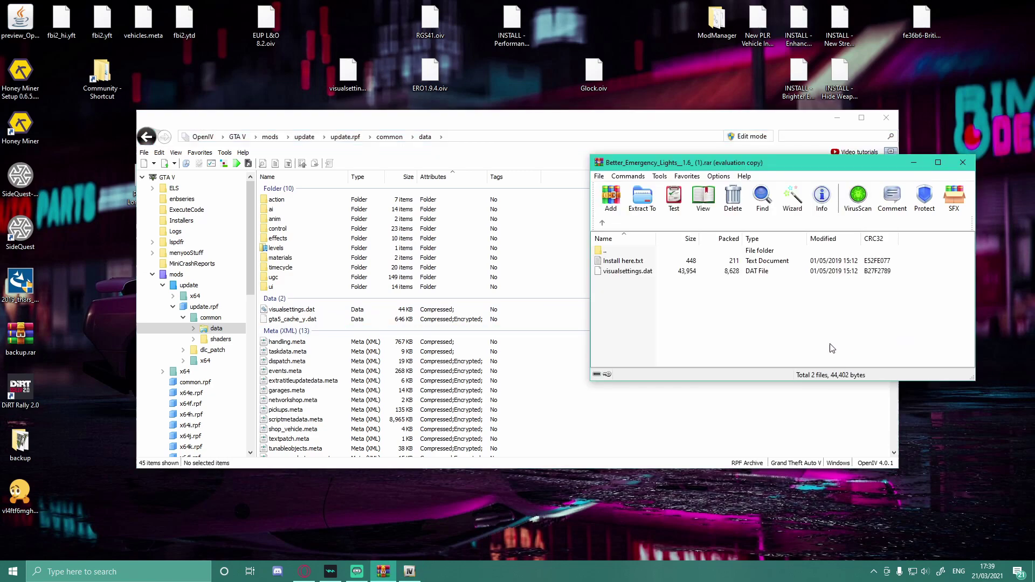
left_click(326, 311)
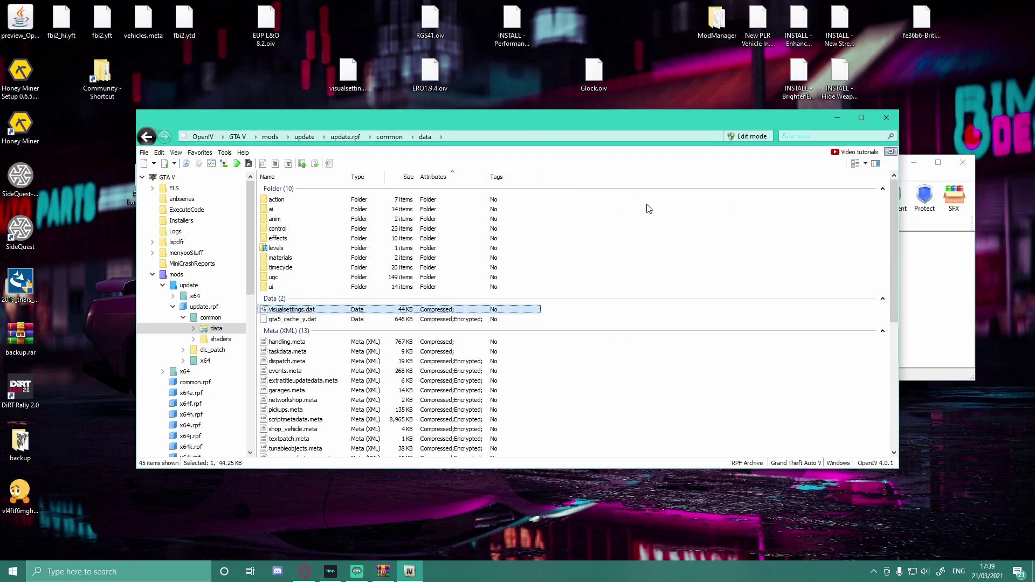
Overwrite visualsettings.dat in update.rpf's data folder with the desktop copy using Copy and Replace
left_click_drag(560, 126, 557, 112)
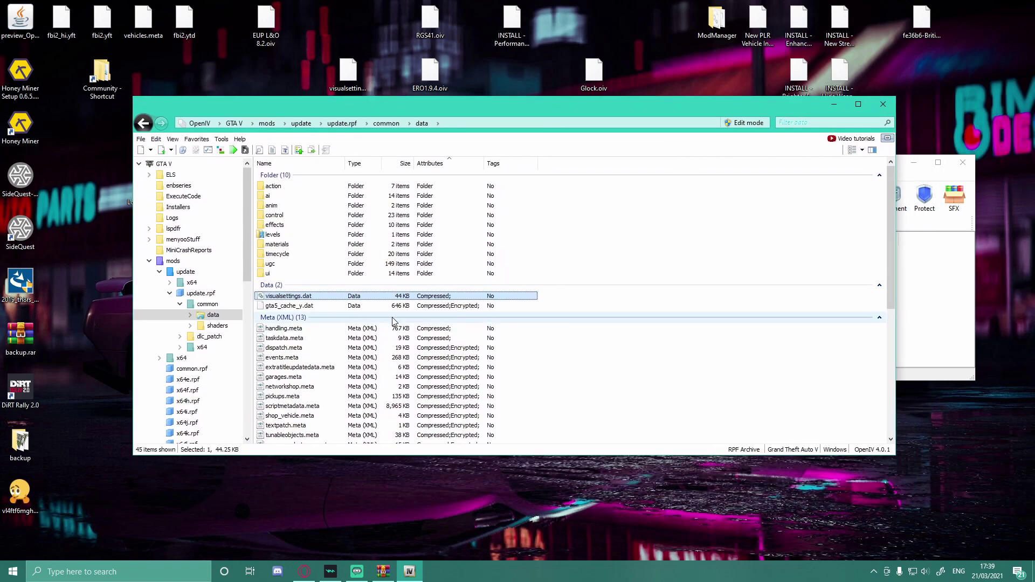
left_click_drag(349, 71, 511, 261)
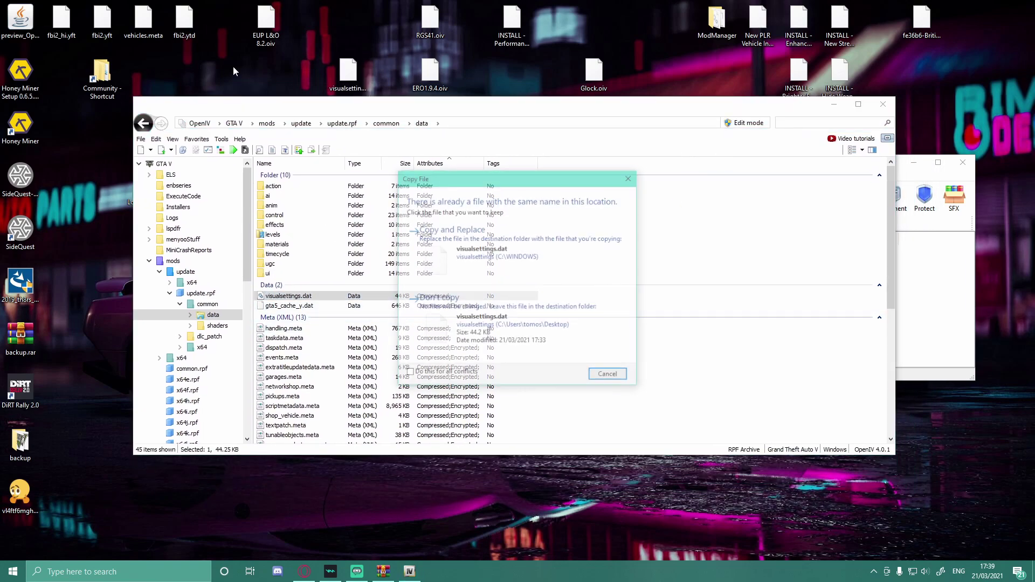
left_click(516, 258)
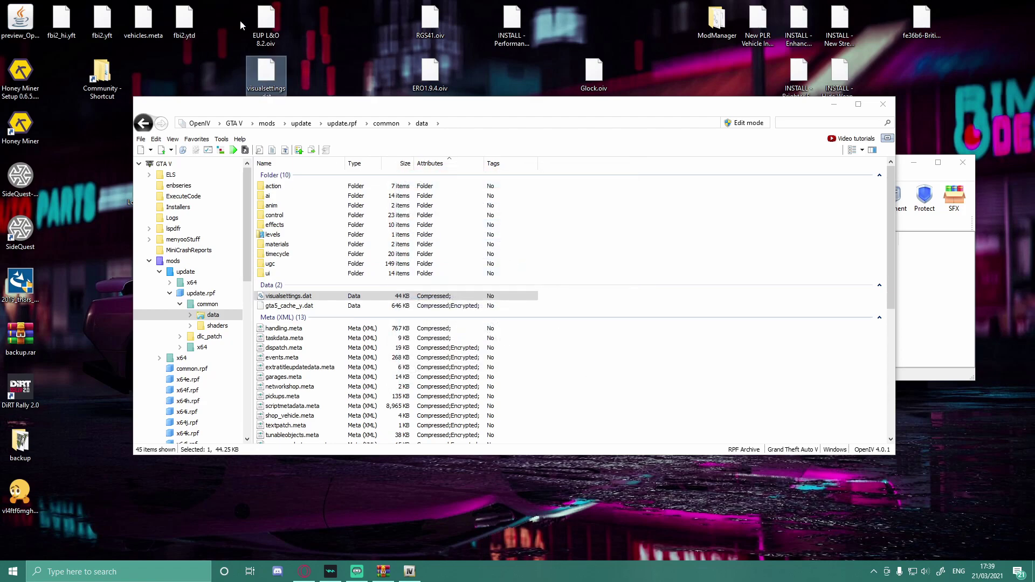
left_click(441, 299)
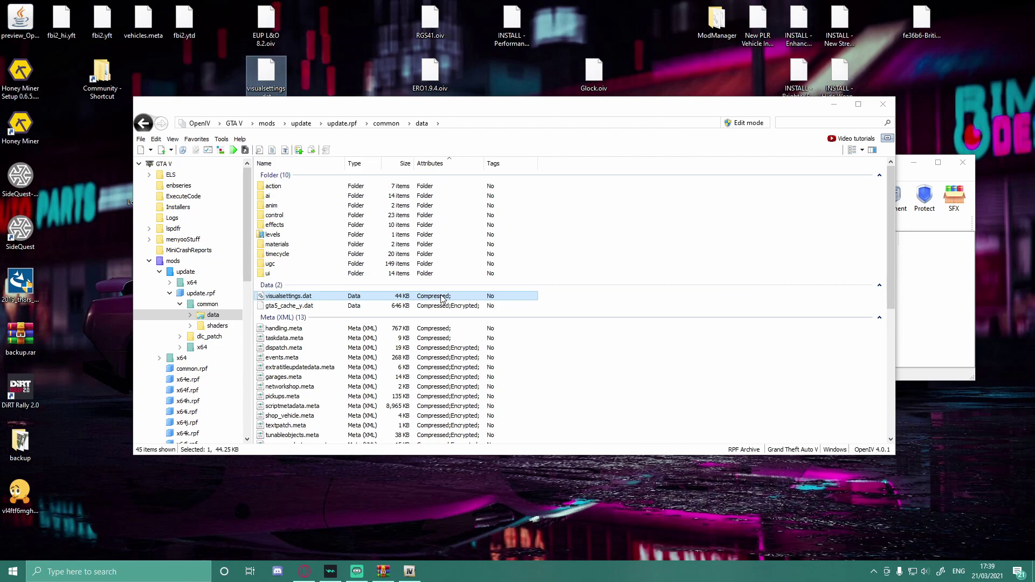
Move from the Bright folder to the Taxi Sign Fix folder and open Taxisignfix.txt.txt
left_click(911, 274)
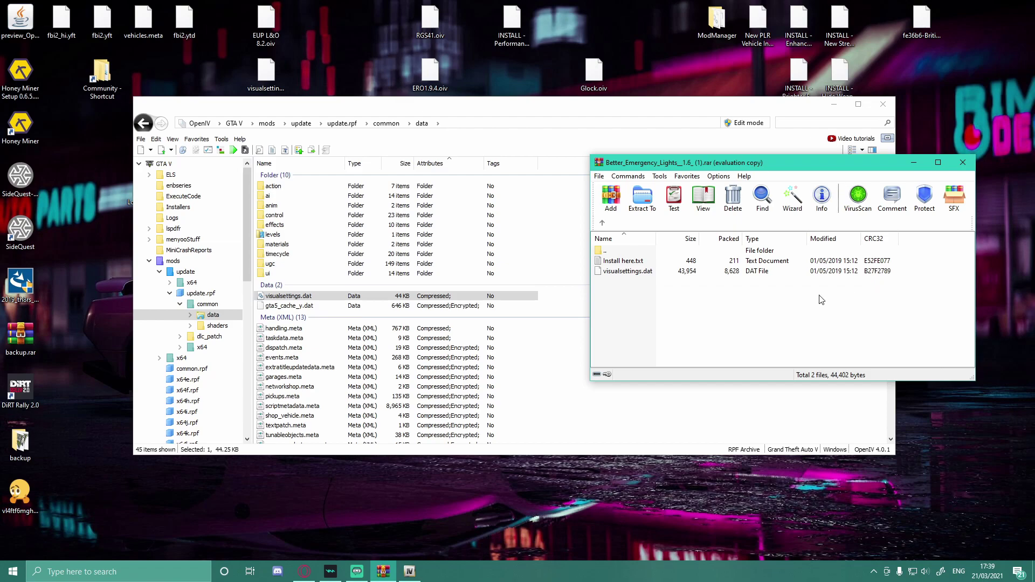
left_click(602, 222)
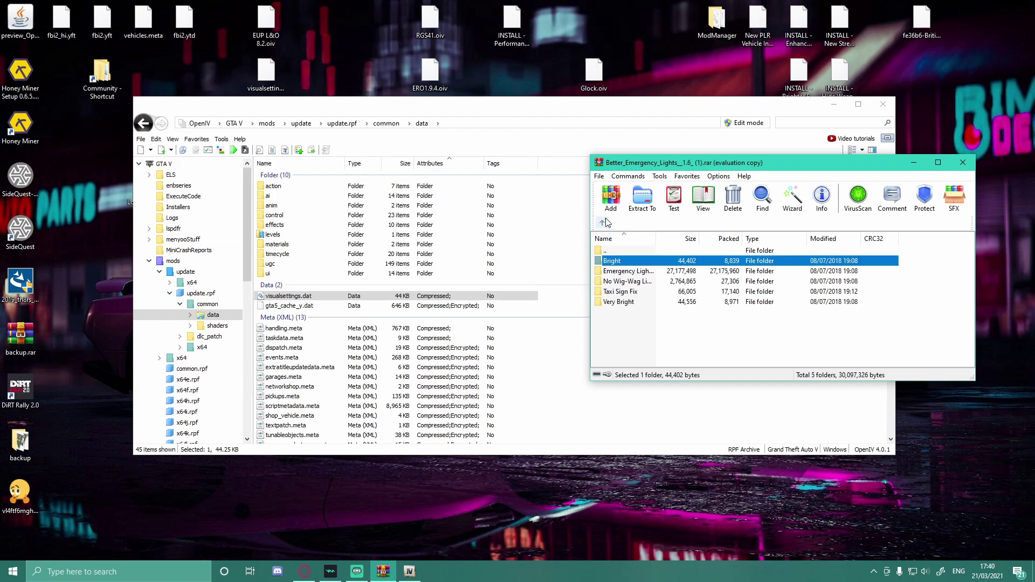
left_click(683, 338)
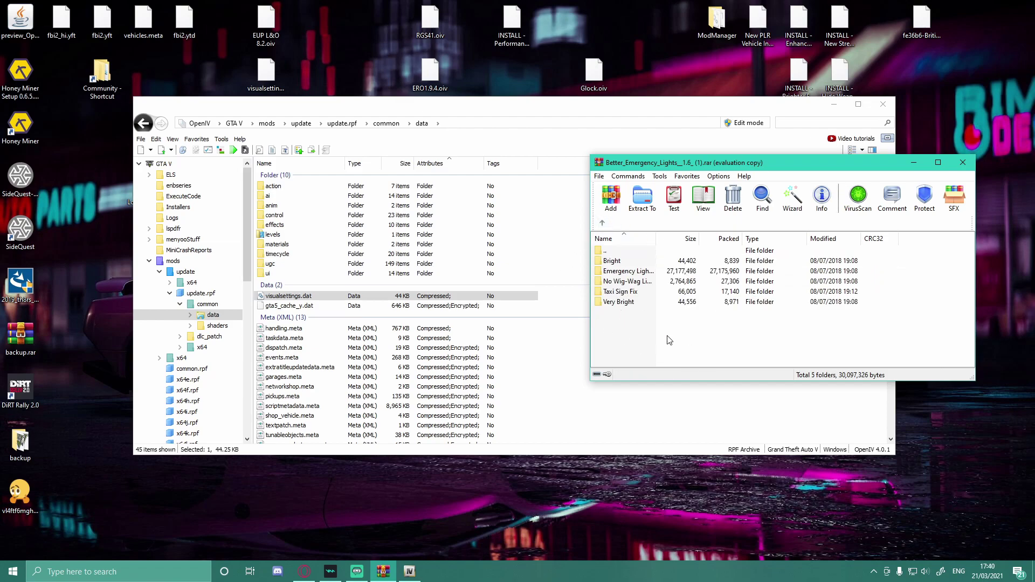
double_click(616, 292)
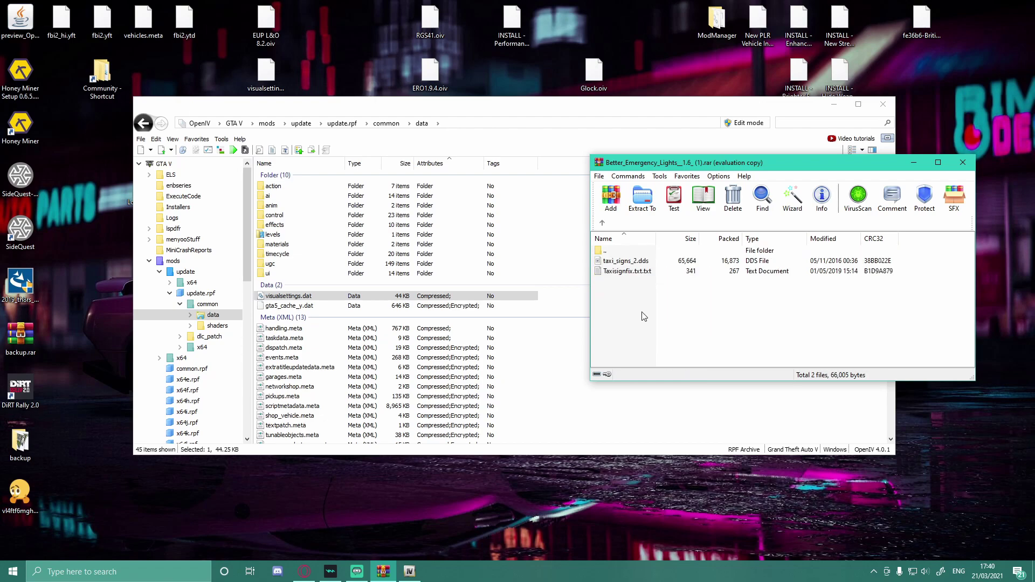
double_click(631, 271)
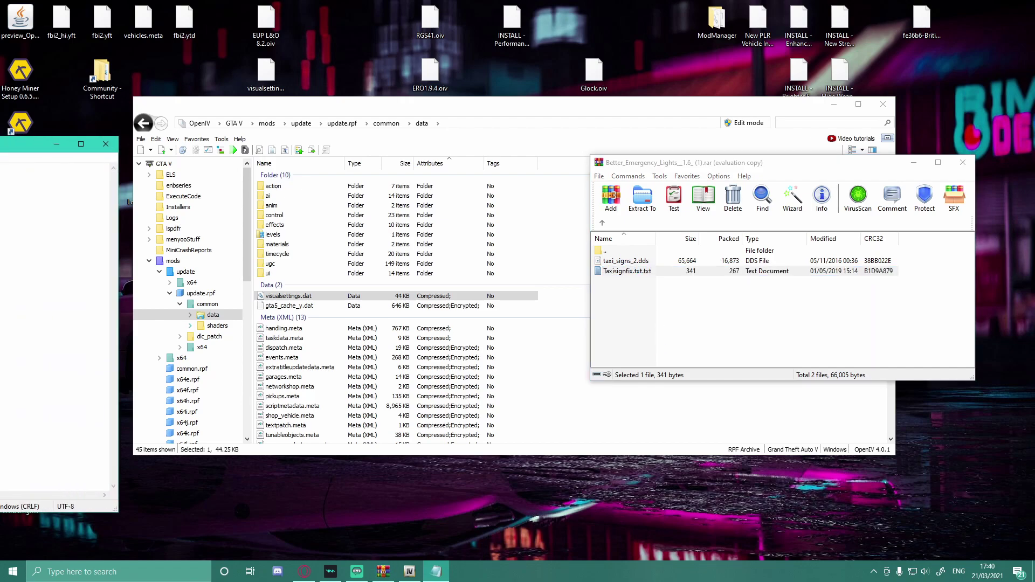
Reposition the Notepad window to read the steps for replacing taxi_signs_2 in taxi.ytd
left_click_drag(453, 82, 422, 93)
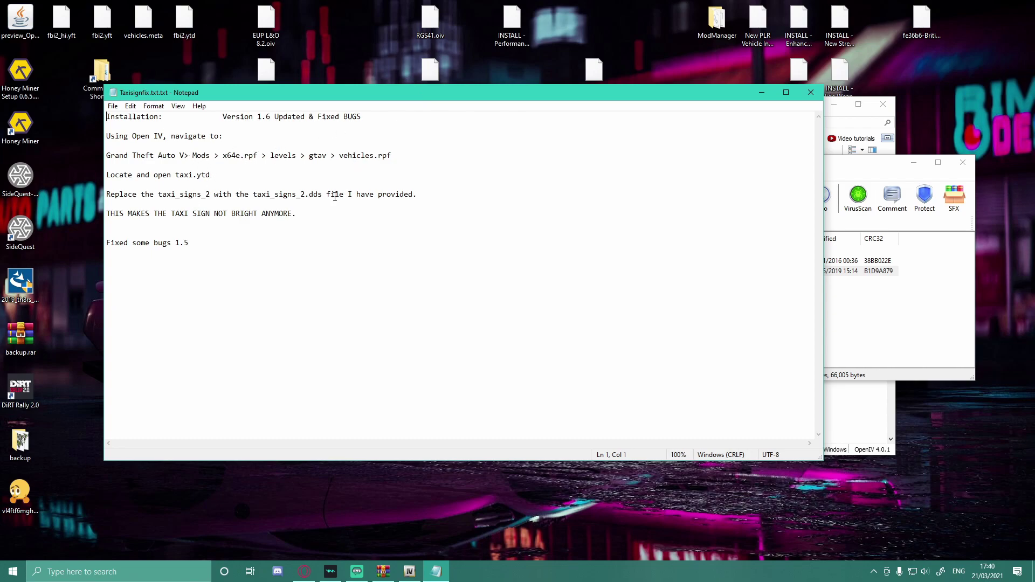
left_click_drag(366, 95, 419, 132)
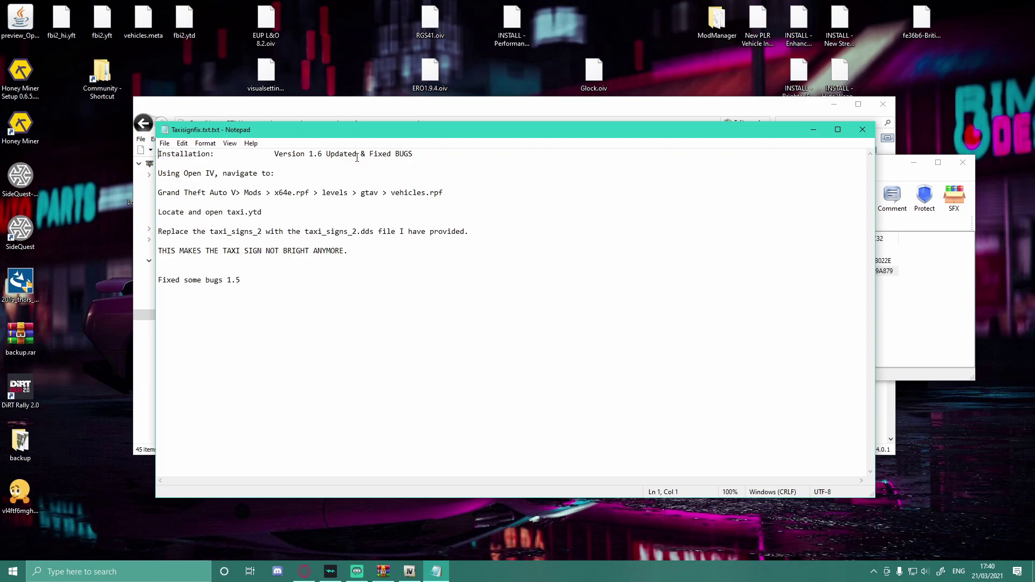
left_click_drag(358, 135, 659, 123)
Return OpenIV to the mods folder and move its window up and left
left_click(324, 114)
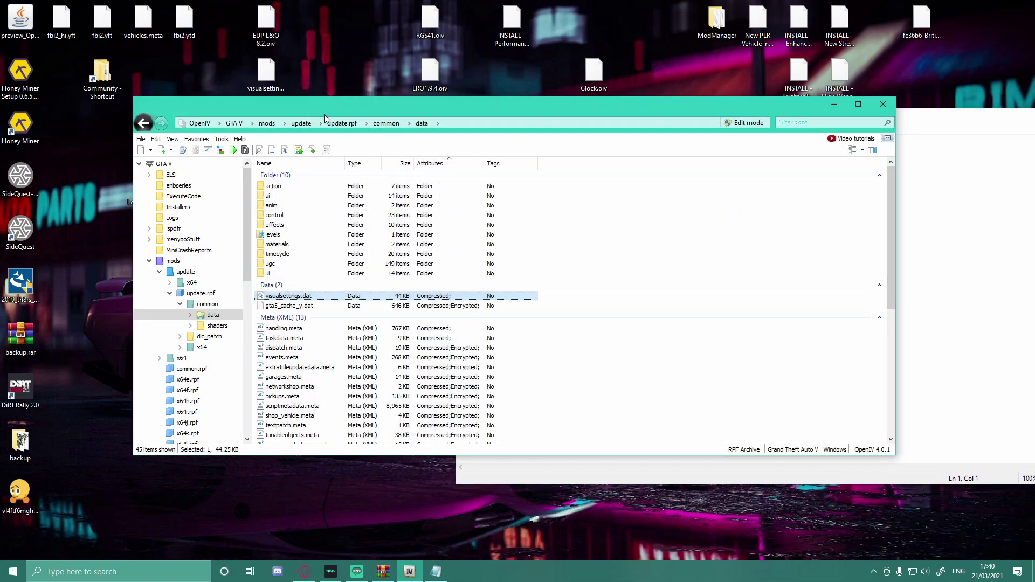
left_click(267, 123)
left_click_drag(559, 108, 442, 89)
Browse x64e.rpf > levels > gta5 > vehicles.rpf, then go back up to mods
double_click(156, 208)
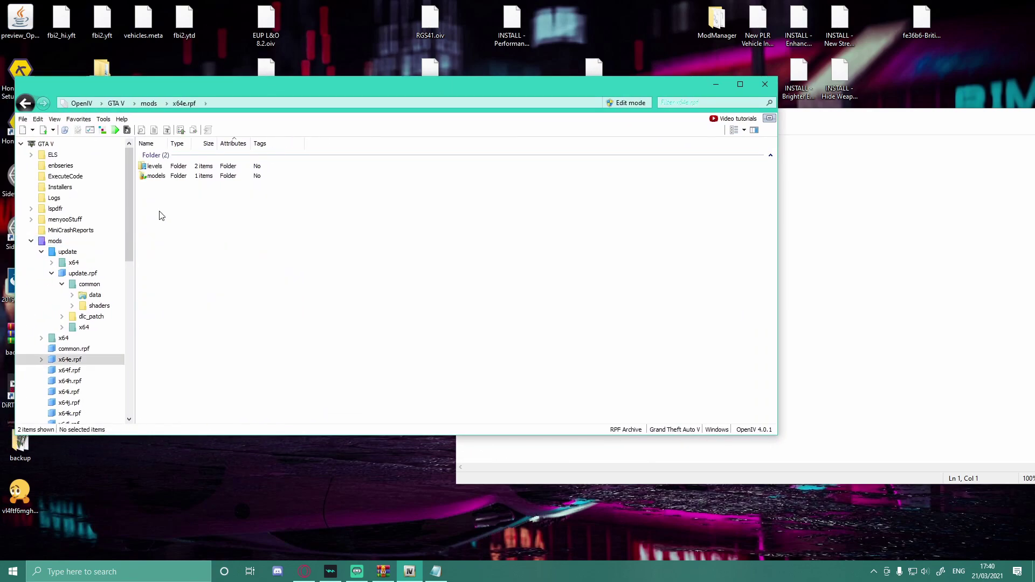
double_click(157, 167)
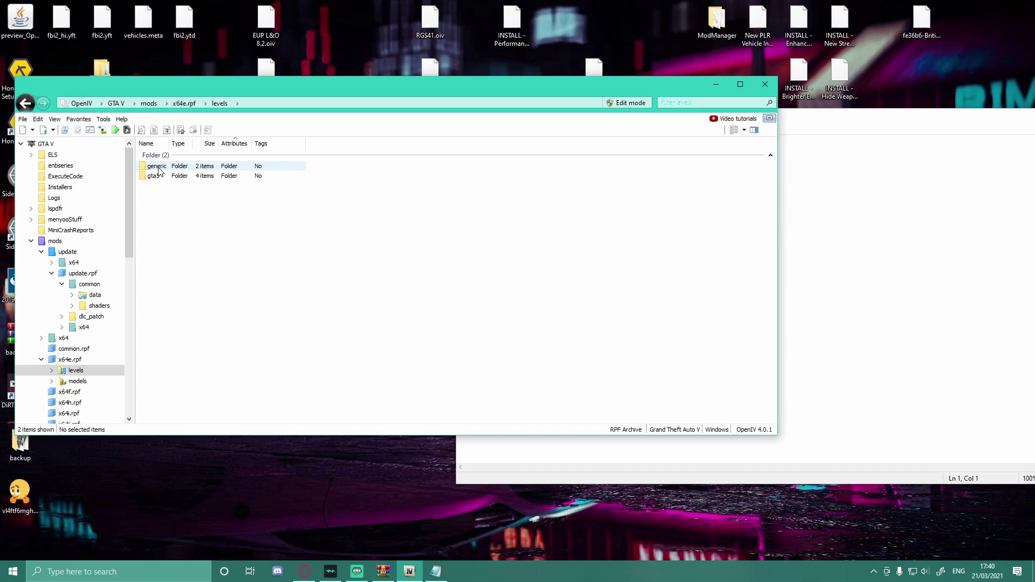
double_click(157, 176)
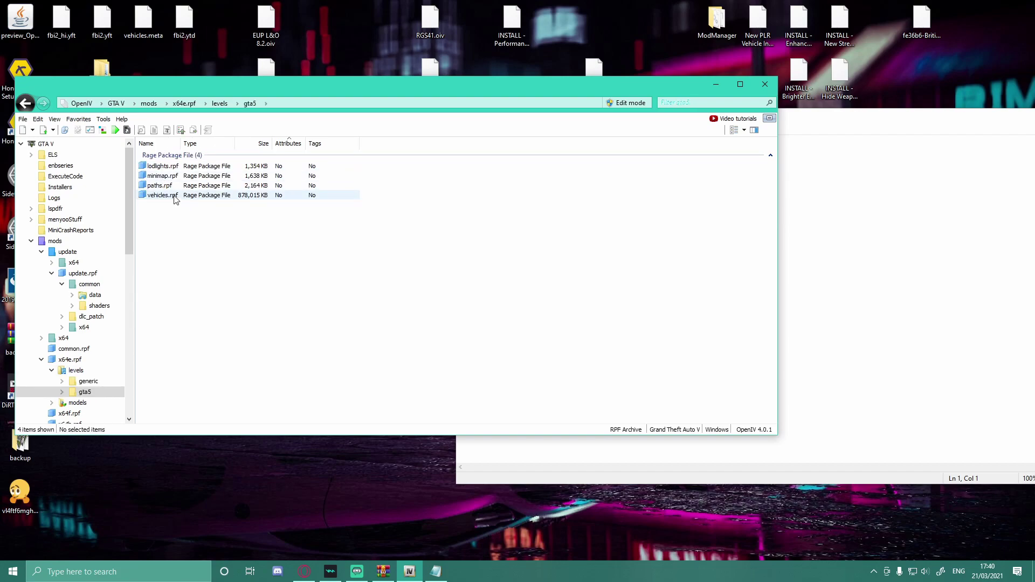
double_click(172, 196)
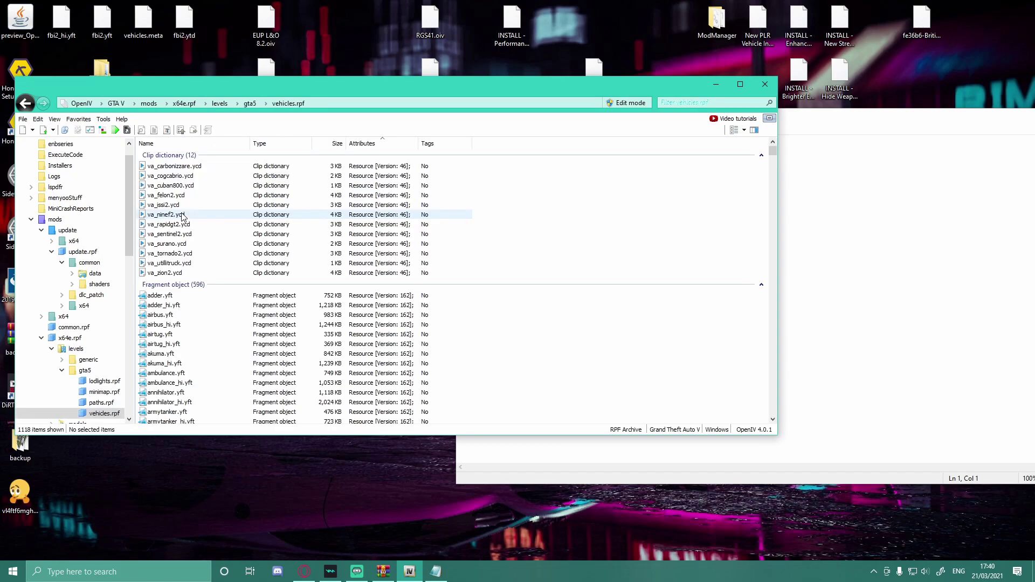
scroll(182, 216, "down", 20)
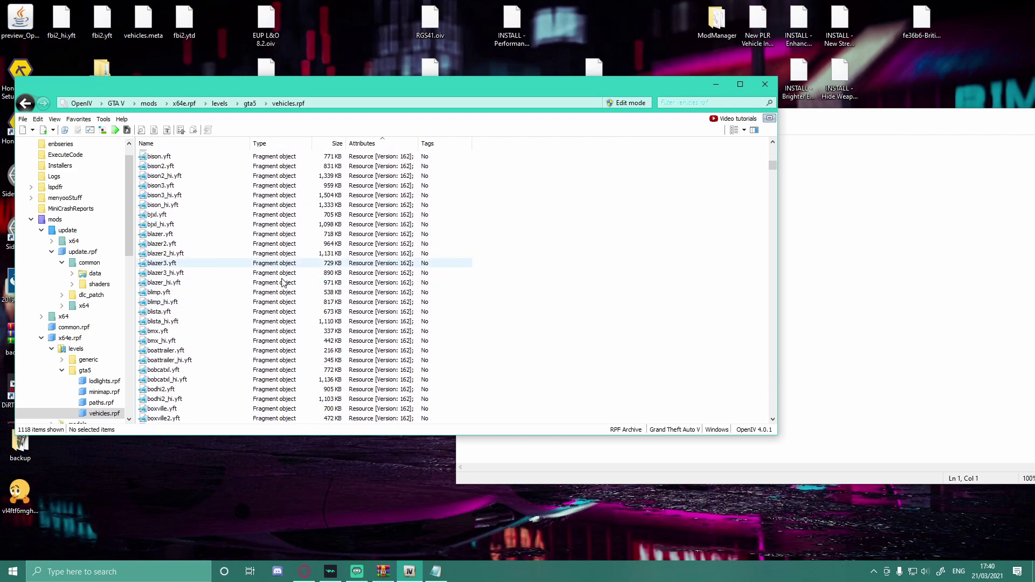
scroll(173, 306, "up", 20)
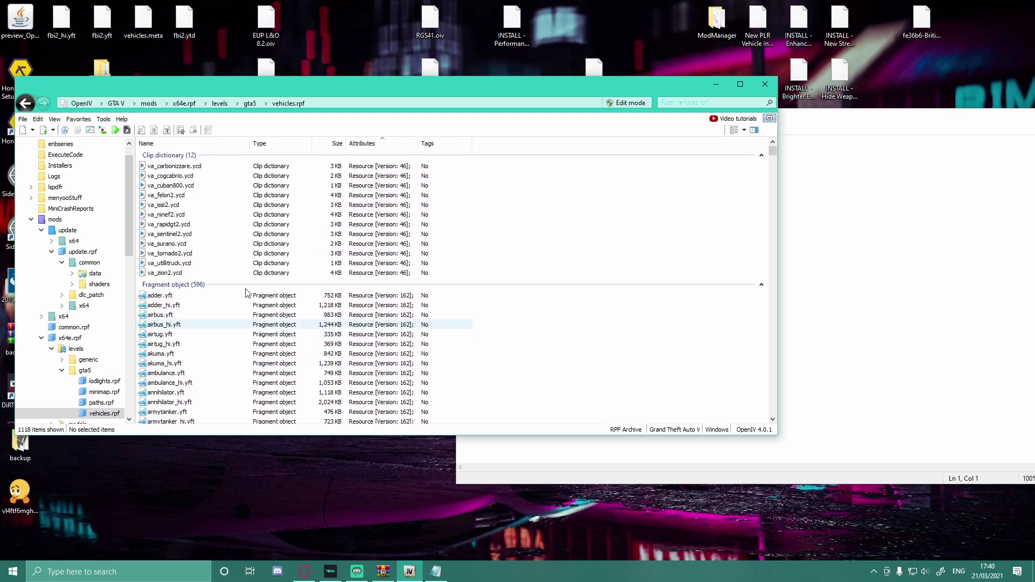
left_click(72, 220)
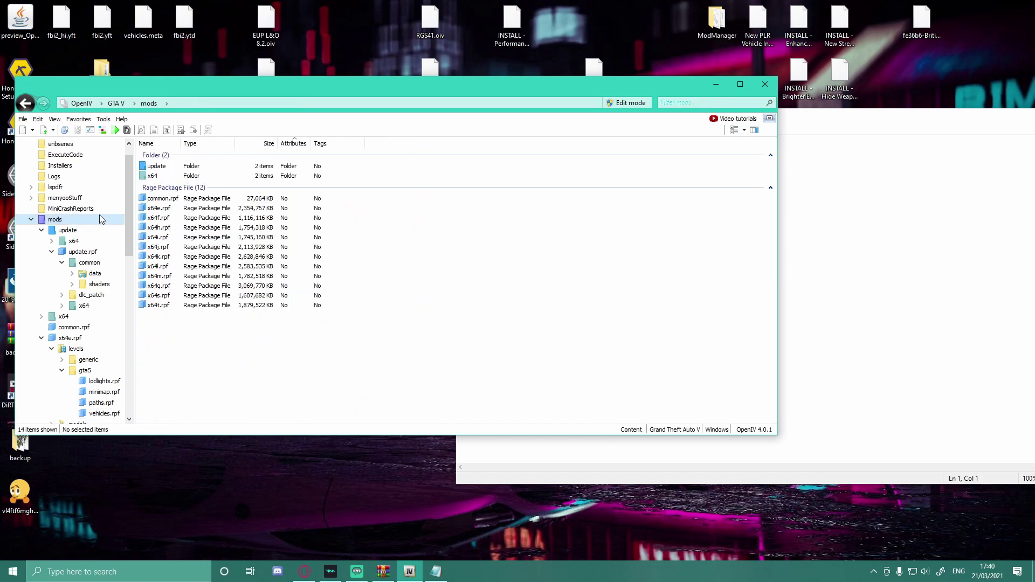
Navigate update > x64 > dlcpacks > patchday22ng > dlc.rpf > x64 > levels > gta5 > vehicles.rpf
double_click(159, 168)
double_click(159, 167)
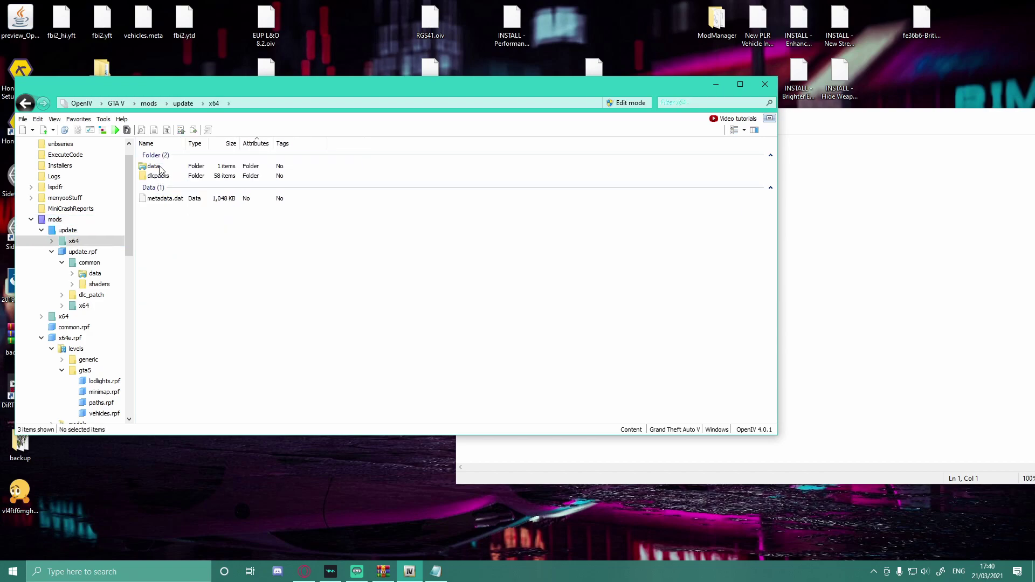
double_click(158, 176)
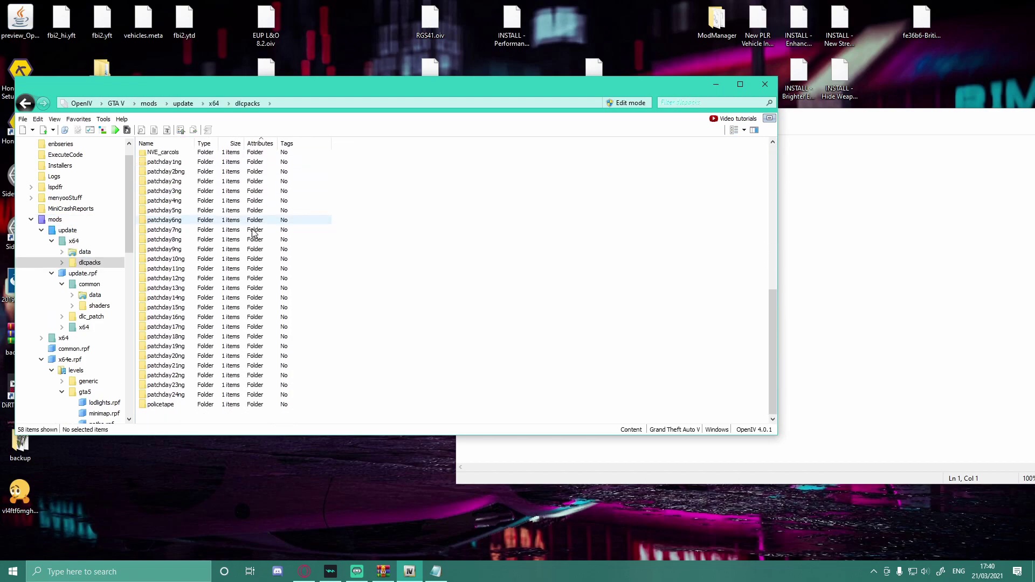
double_click(188, 378)
double_click(162, 168)
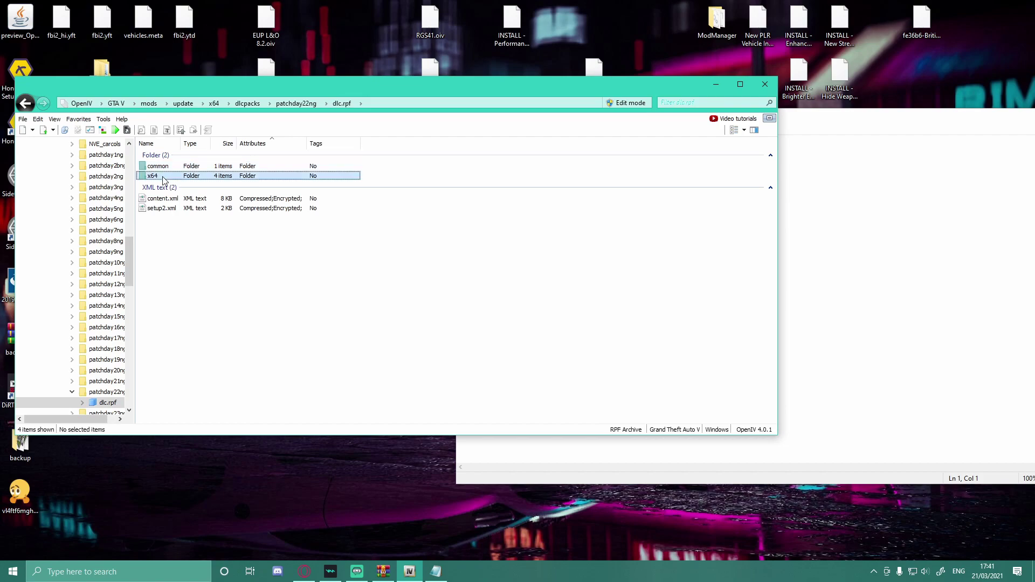
double_click(163, 177)
double_click(165, 178)
double_click(164, 167)
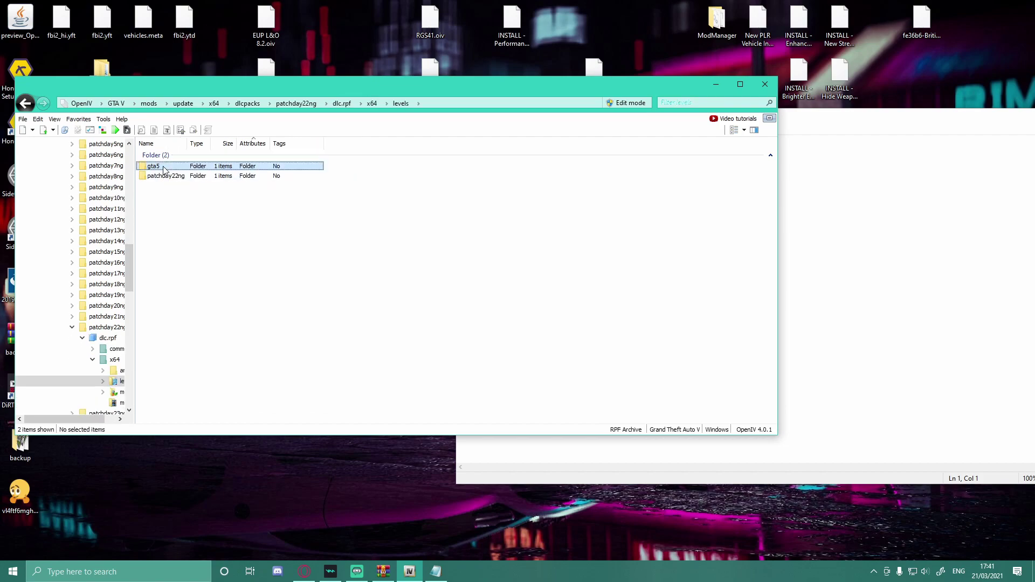
double_click(163, 167)
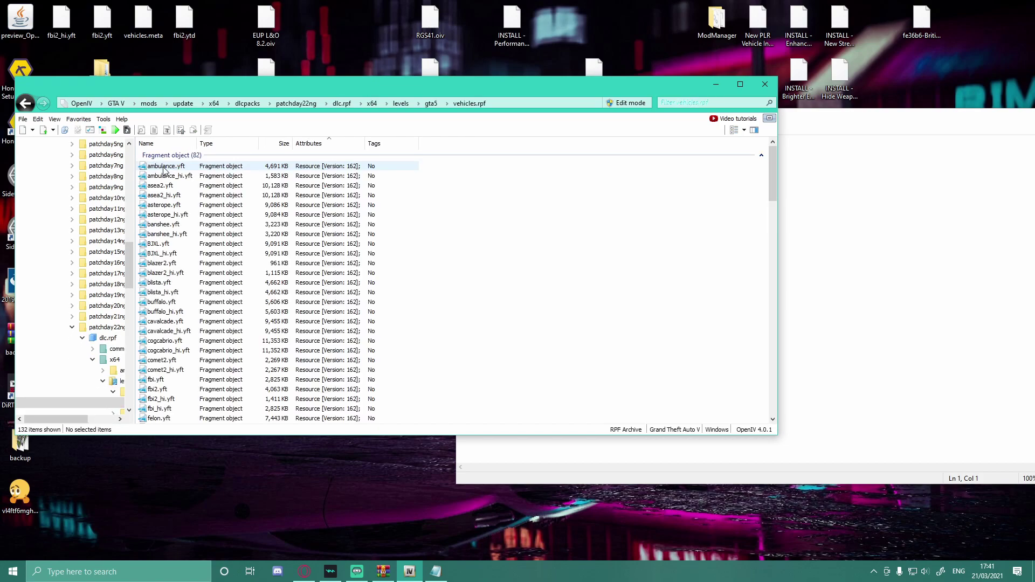
Filter vehicles.rpf by 'tax' and preview taxi_hi.yft in the Model Viewer
scroll(539, 160, "down", 3)
left_click(688, 102)
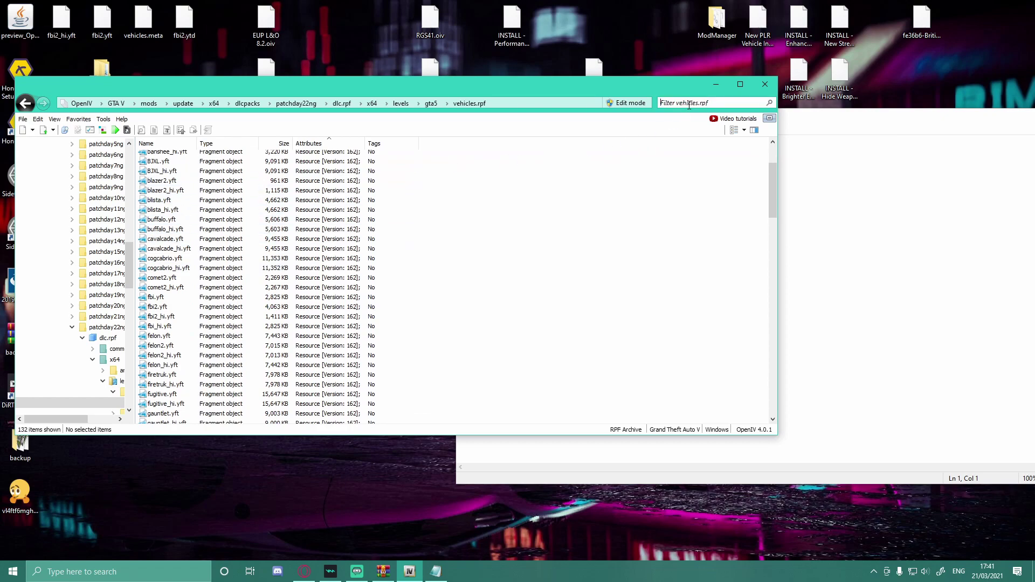
type("tax")
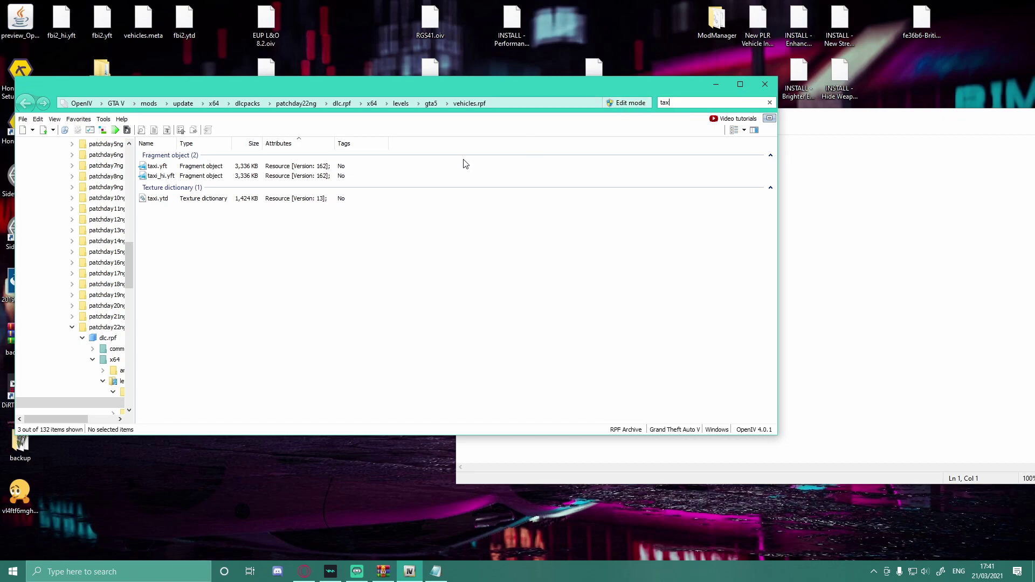
key("alt+Tab")
left_click(191, 176)
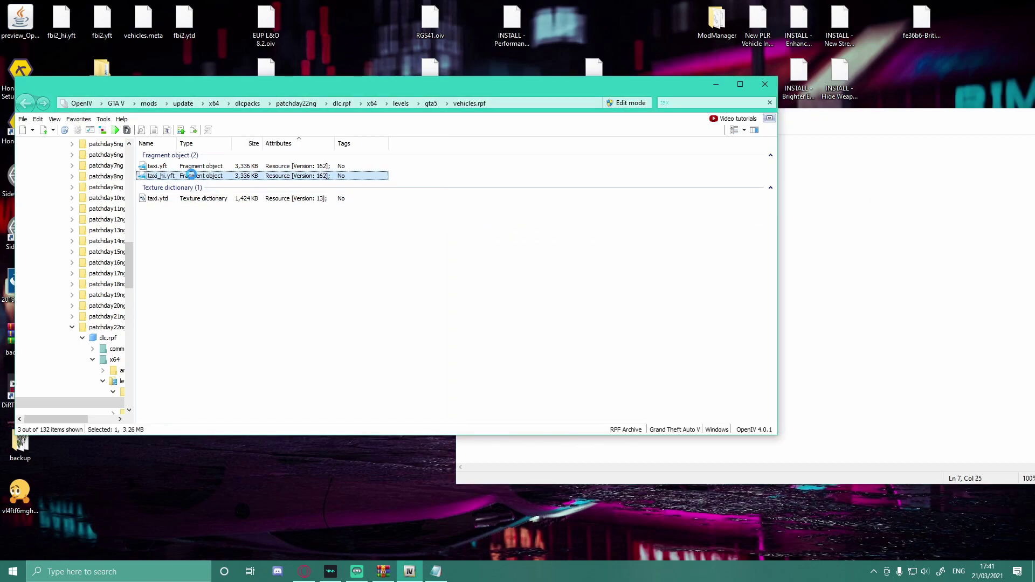
double_click(192, 176)
Close the taxi_hi.yft preview and switch the archive into Edit mode
left_click_drag(459, 276, 360, 282)
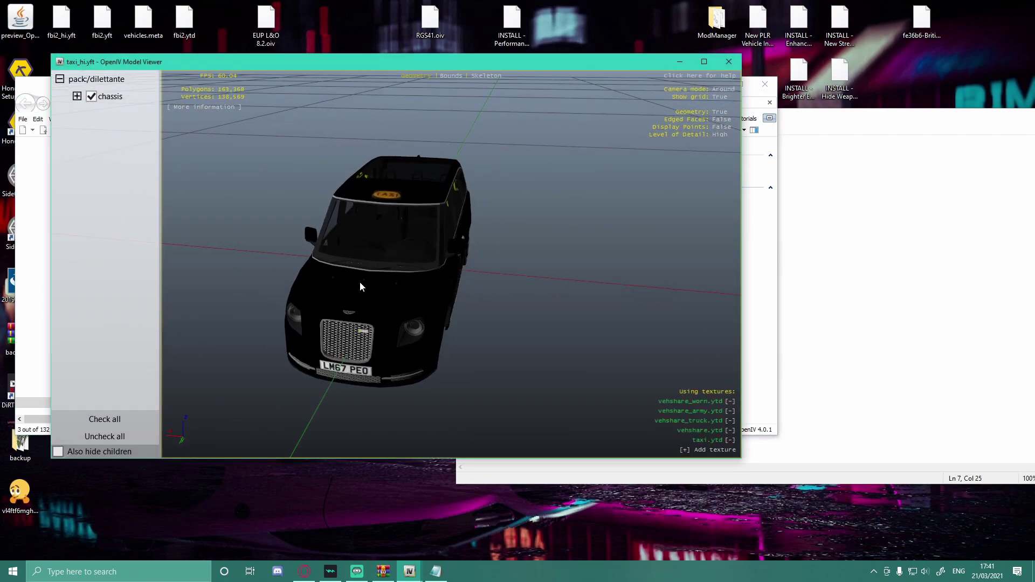
left_click(728, 62)
left_click(162, 199)
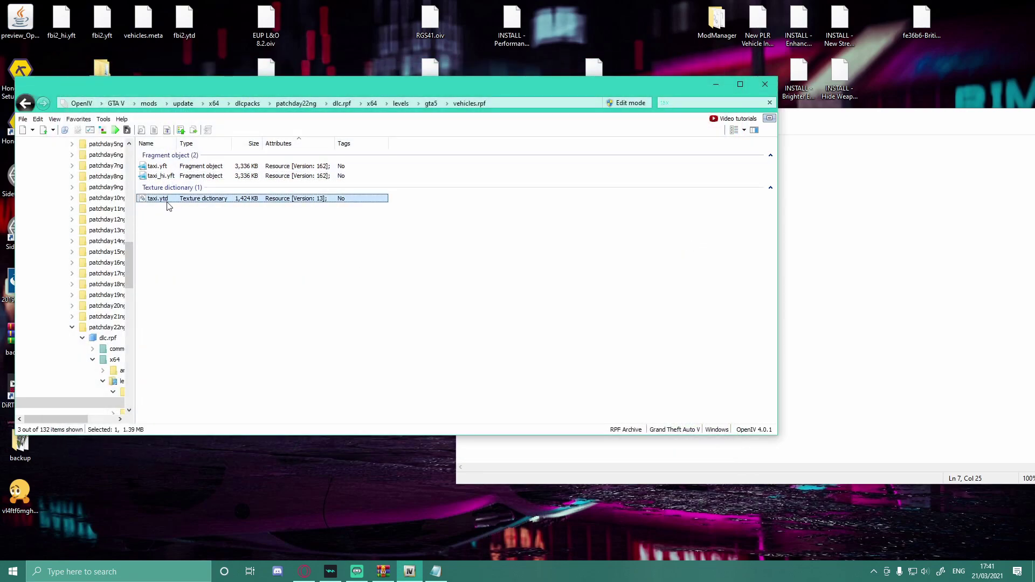
right_click(167, 200)
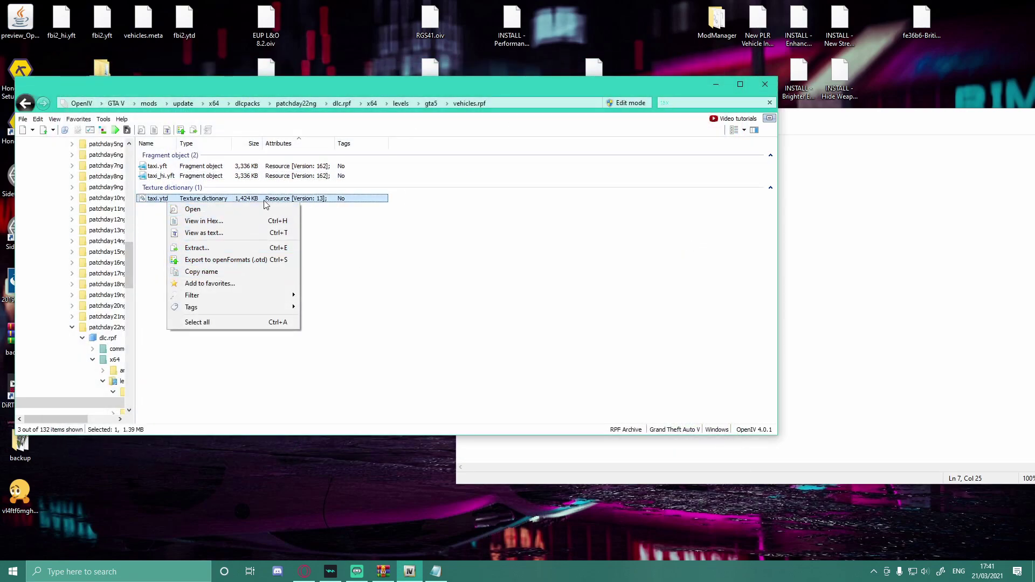
left_click(681, 245)
left_click(627, 103)
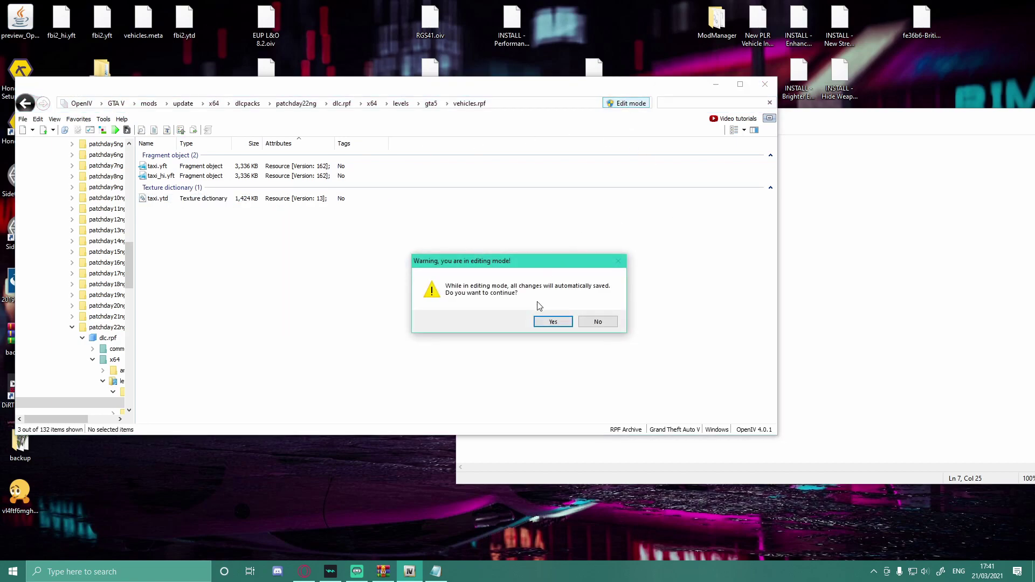
left_click(552, 322)
Open taxi.ytd in the Texture editor and check Notepad for the texture to replace
left_click(266, 200)
right_click(266, 203)
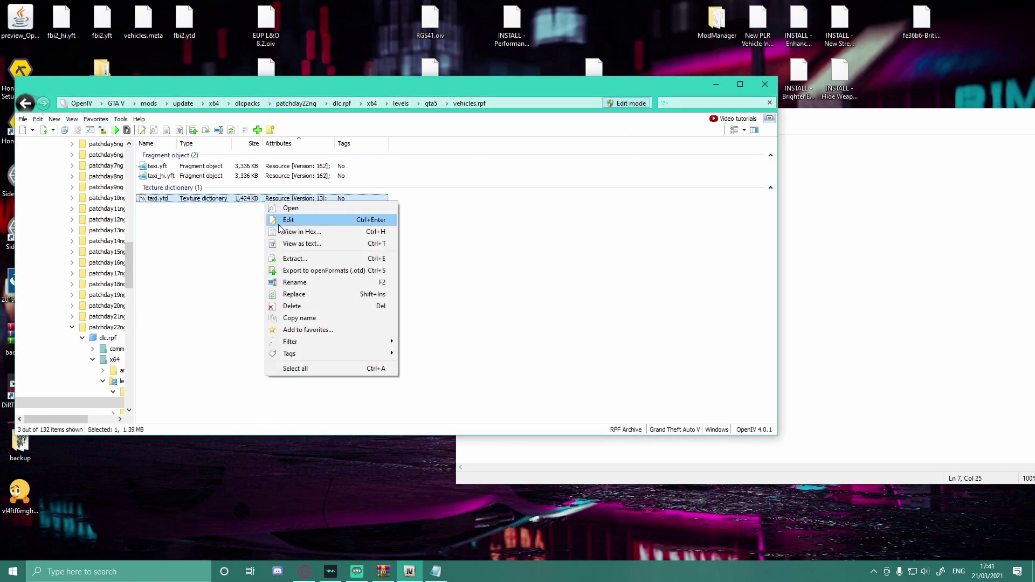
left_click(278, 220)
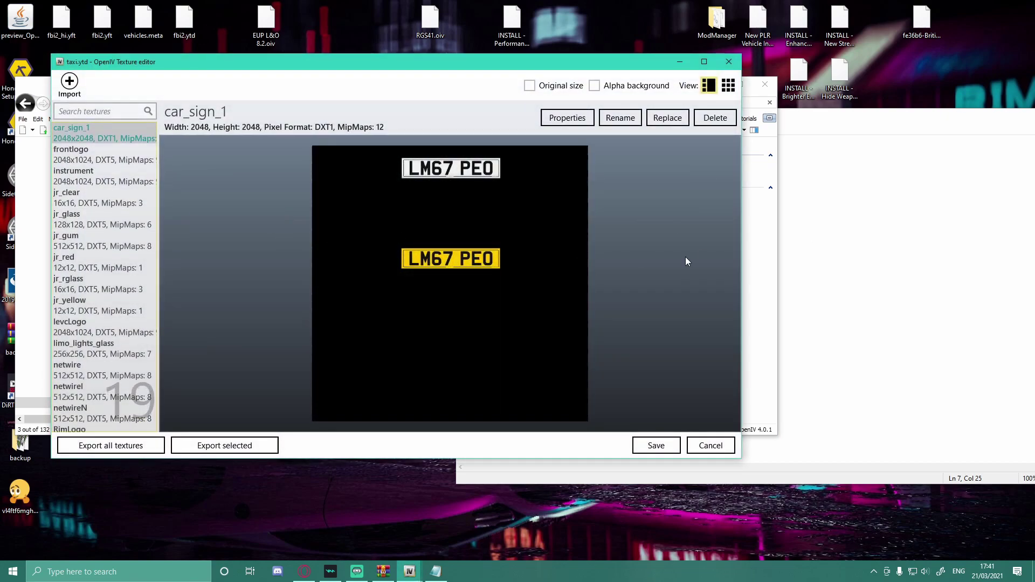
left_click(865, 272)
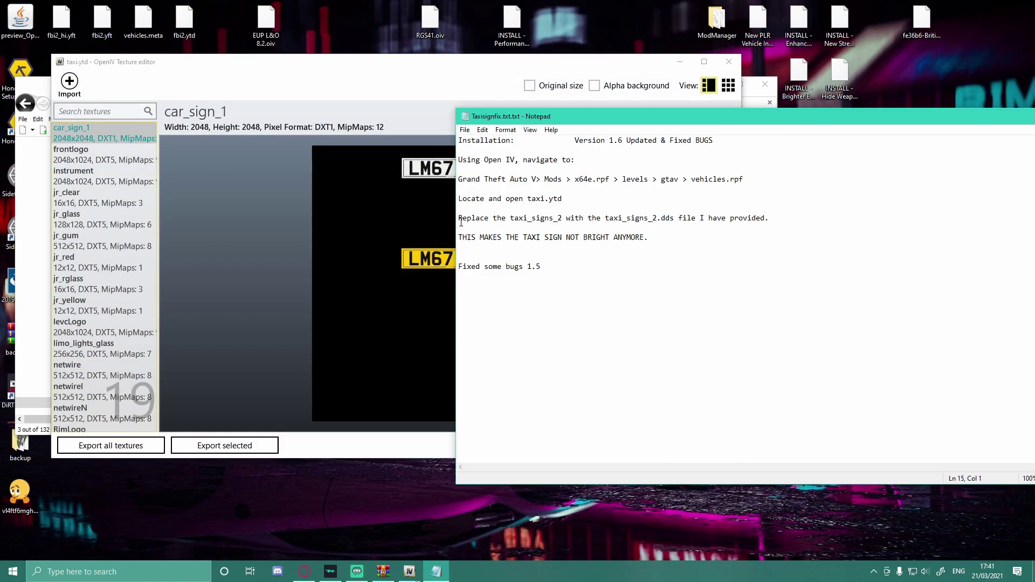
left_click_drag(459, 218, 618, 218)
left_click(636, 218)
Close the installation notes and bring the taxi.ytd texture editor back to the front
left_click_drag(738, 125, 439, 182)
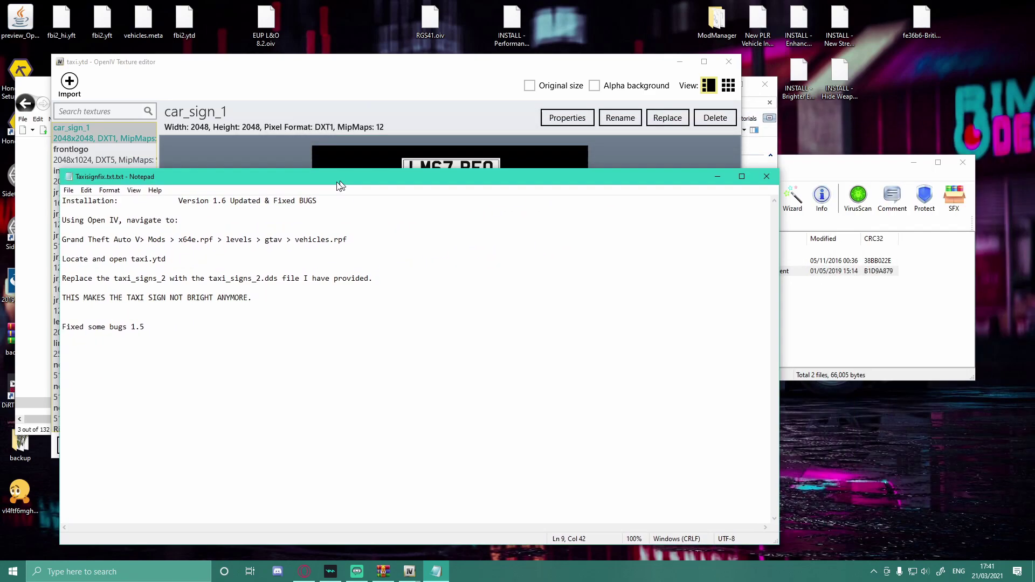
left_click(763, 173)
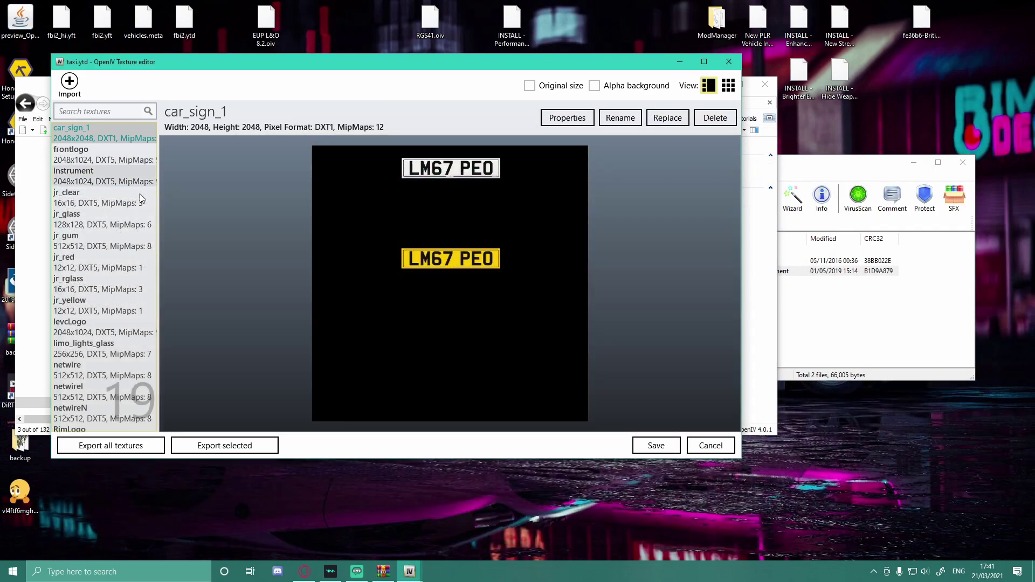
scroll(129, 168, "down", 3)
scroll(128, 168, "up", 3)
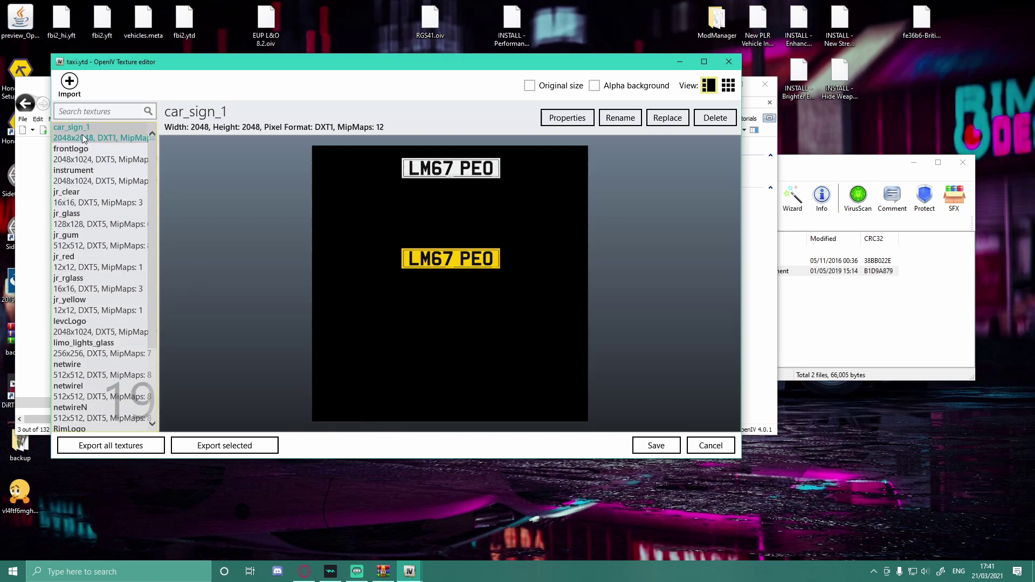
left_click(356, 35)
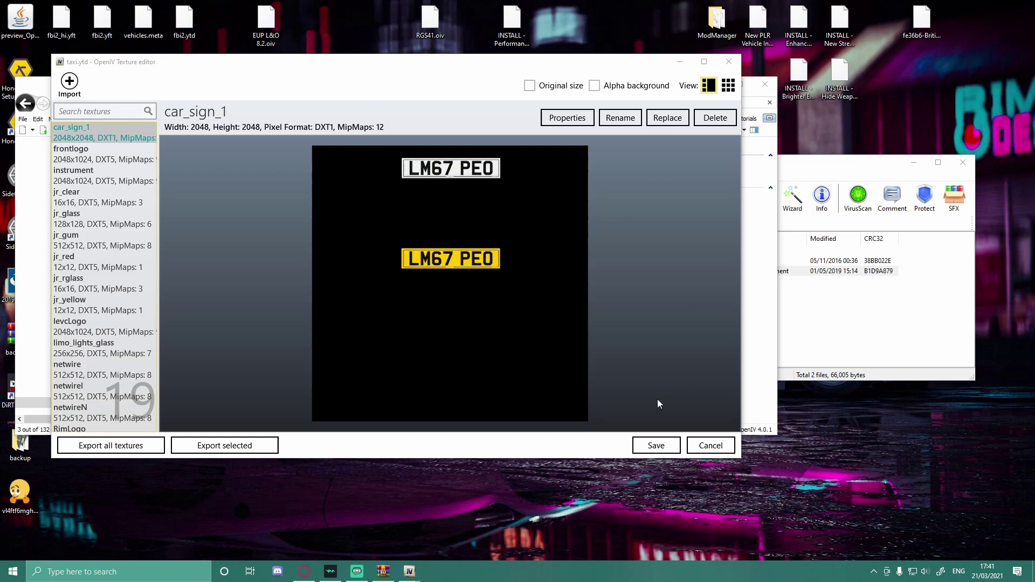
mouse_move(410, 573)
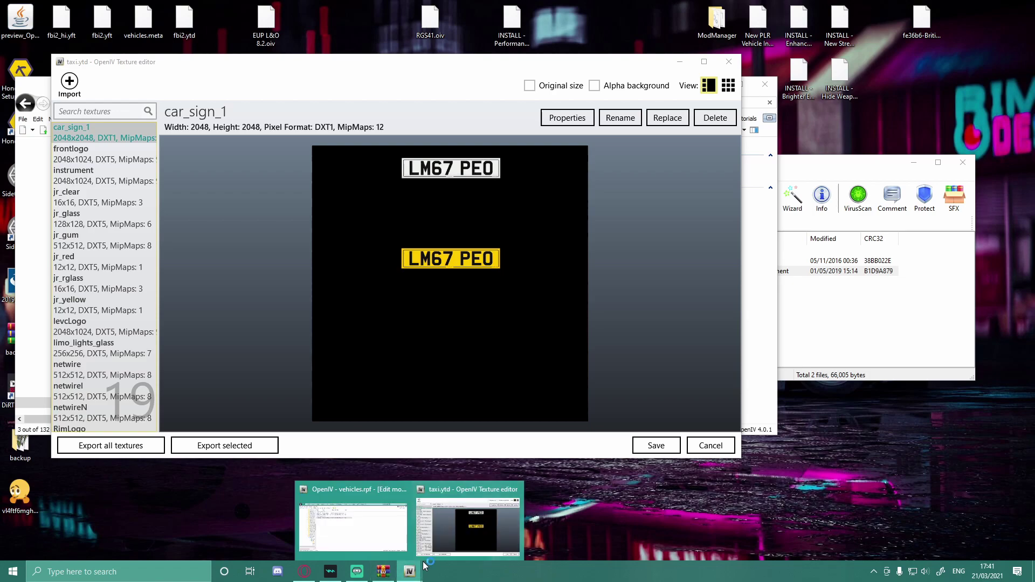
left_click(455, 515)
mouse_move(612, 63)
left_mouse_down()
mouse_move(654, 100)
mouse_move(595, 89)
mouse_move(596, 71)
left_mouse_up()
Drag taxi_signs_2.dds from the archive into taxi.ytd and save the dictionary
left_click(819, 335)
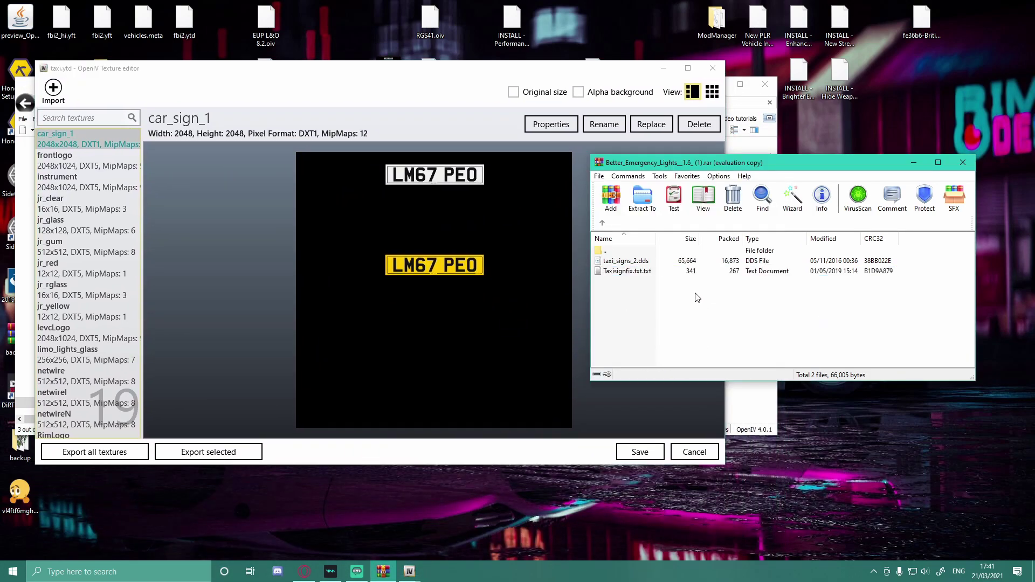
left_click(627, 263)
left_click_drag(627, 263, 104, 149)
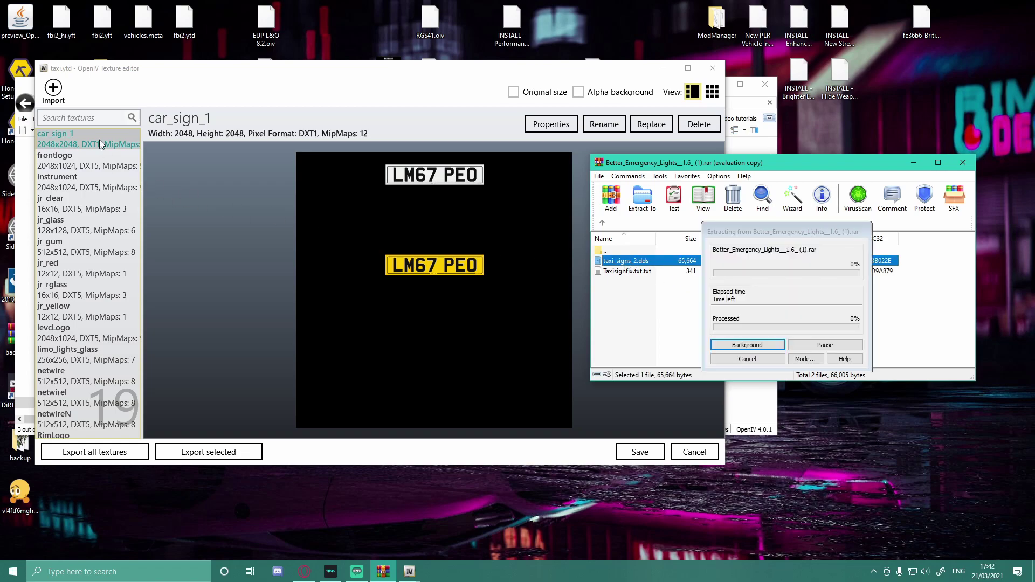
left_click(638, 450)
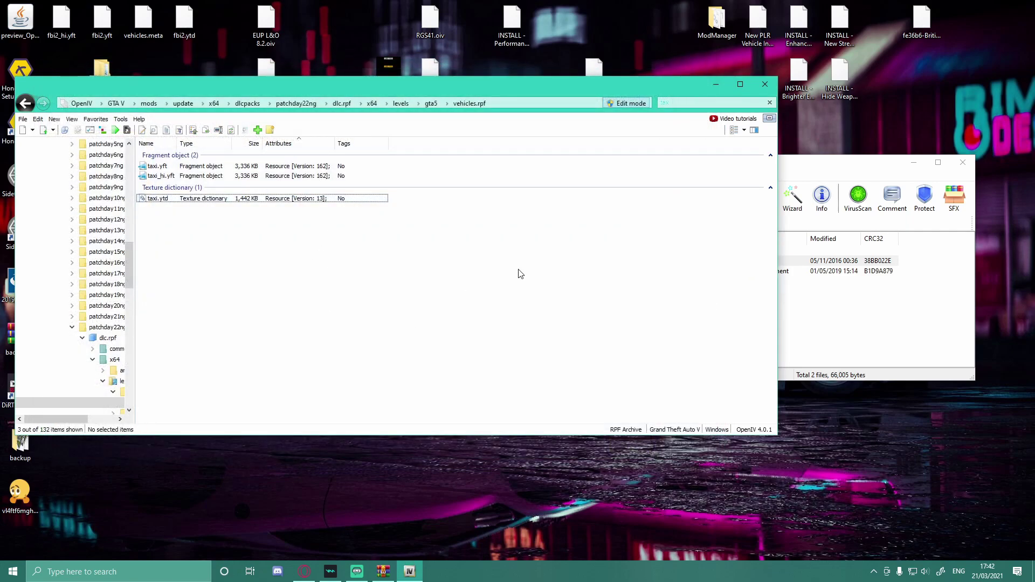
Navigate the archive from Files into the emergency lights folder and close OpenIV
left_click(917, 332)
left_click(603, 224)
left_click(603, 224)
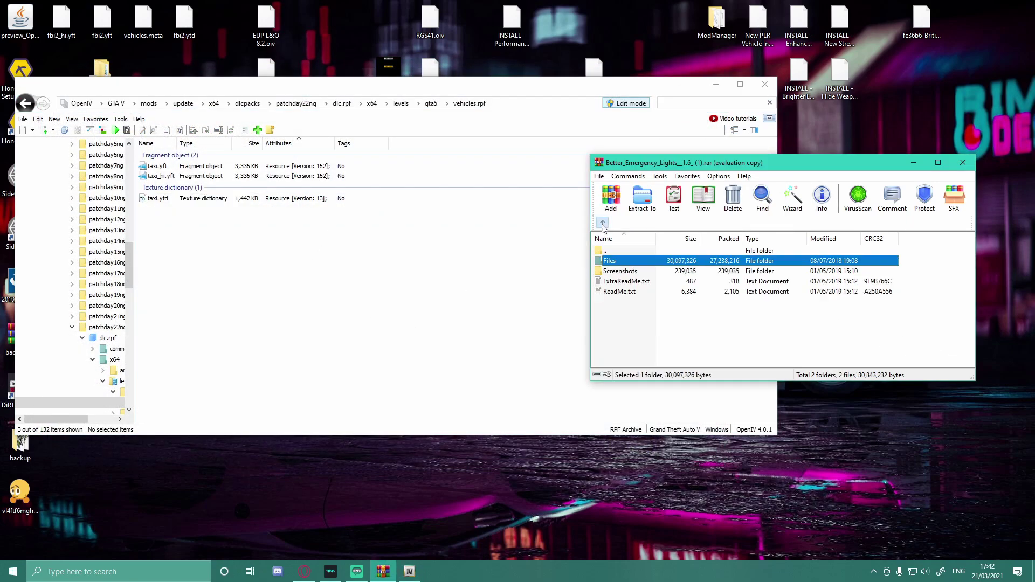
double_click(609, 262)
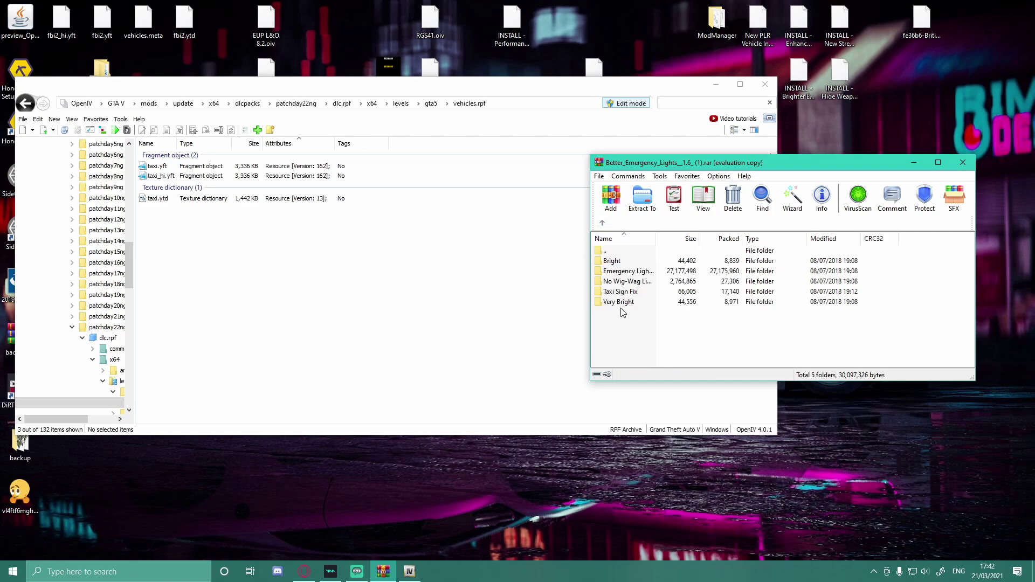
double_click(616, 276)
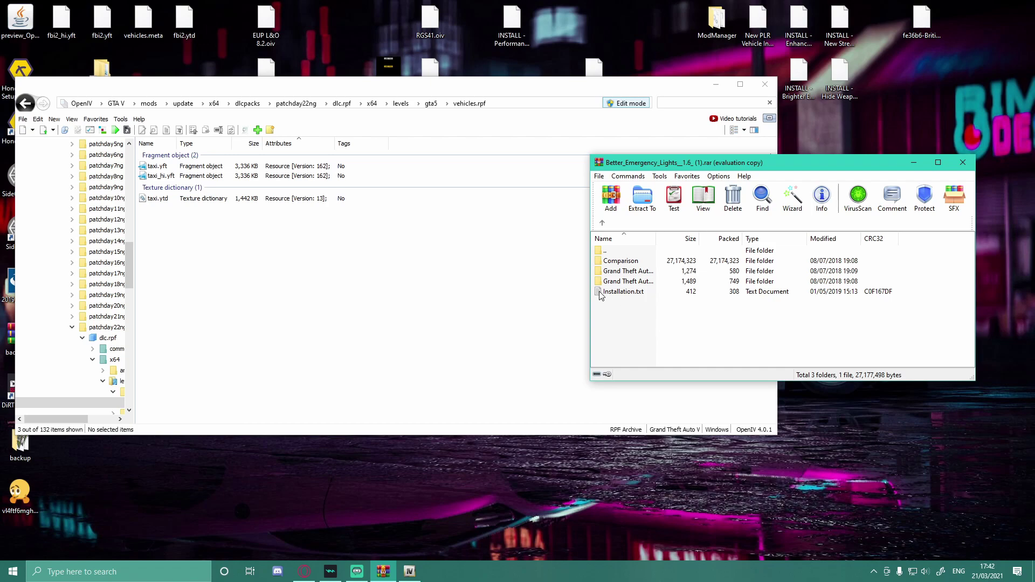
left_click(765, 84)
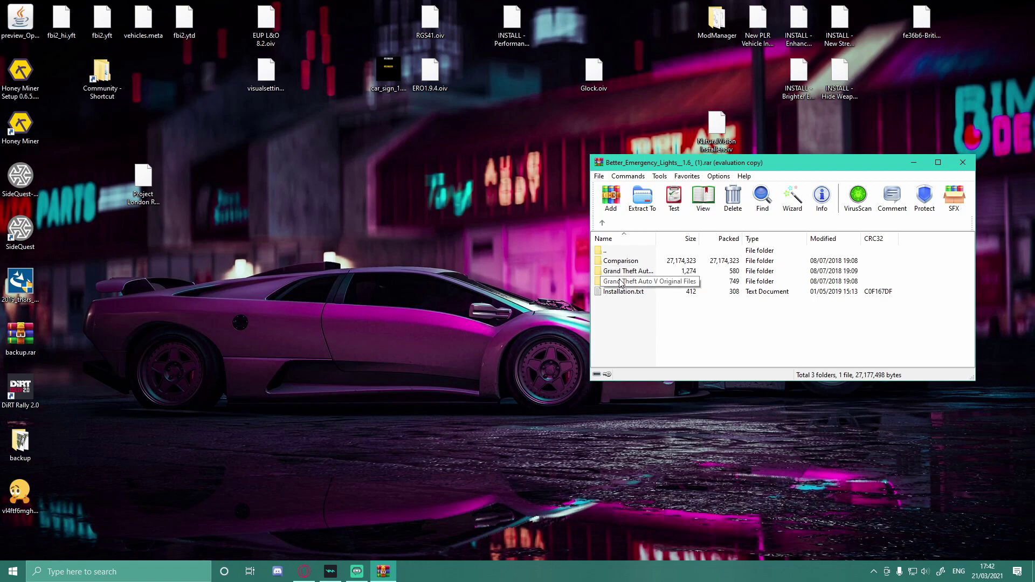
Preview both Grand Theft Auto V folders and the Comparison screenshots in the archive
double_click(626, 271)
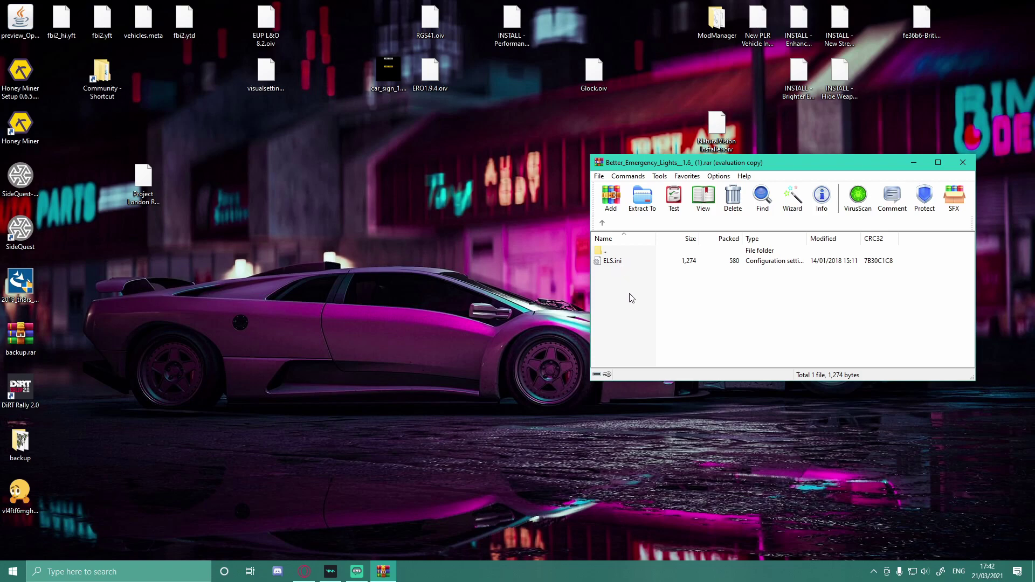
left_click(602, 223)
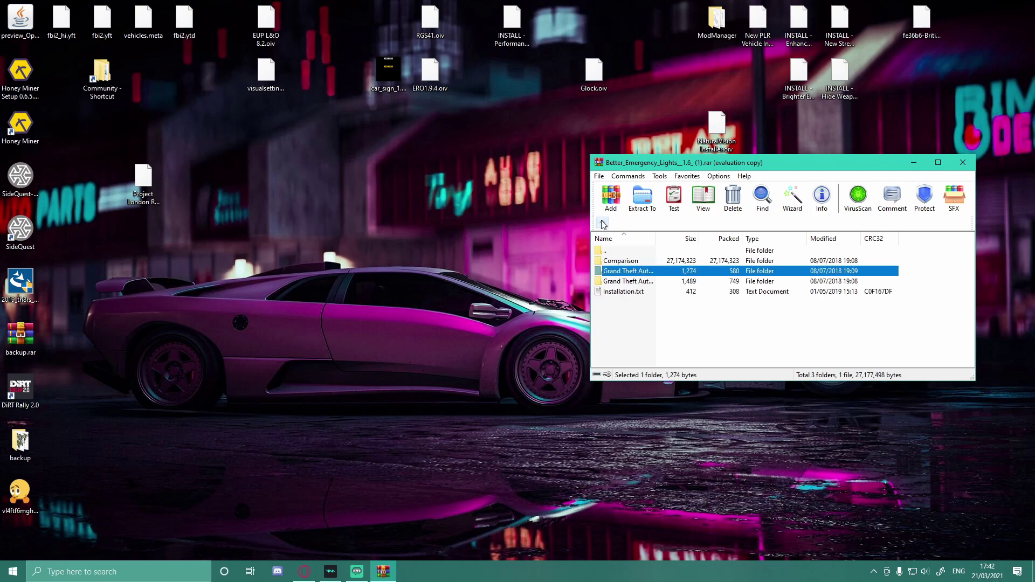
left_click(632, 304)
double_click(627, 281)
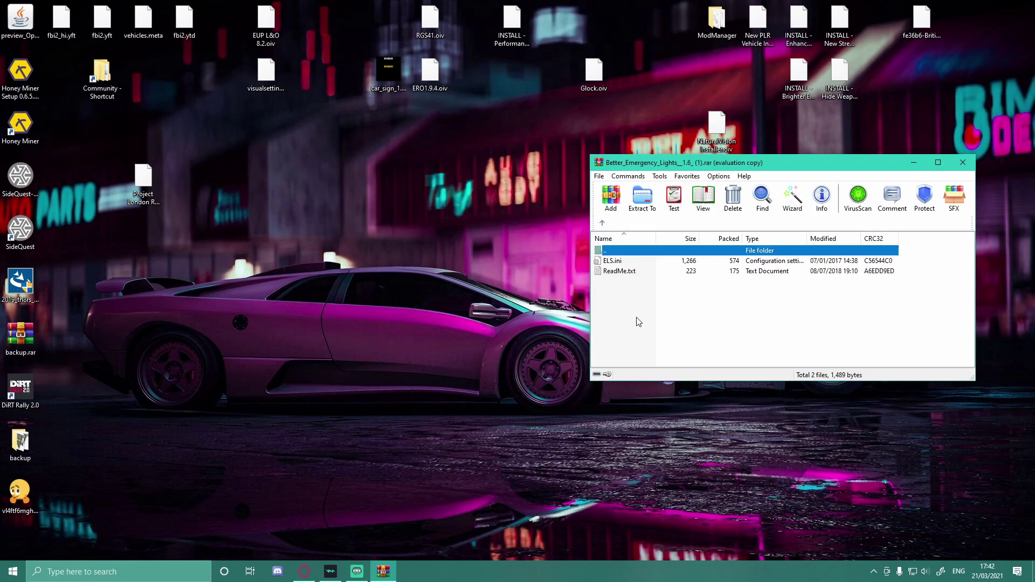
left_click(602, 222)
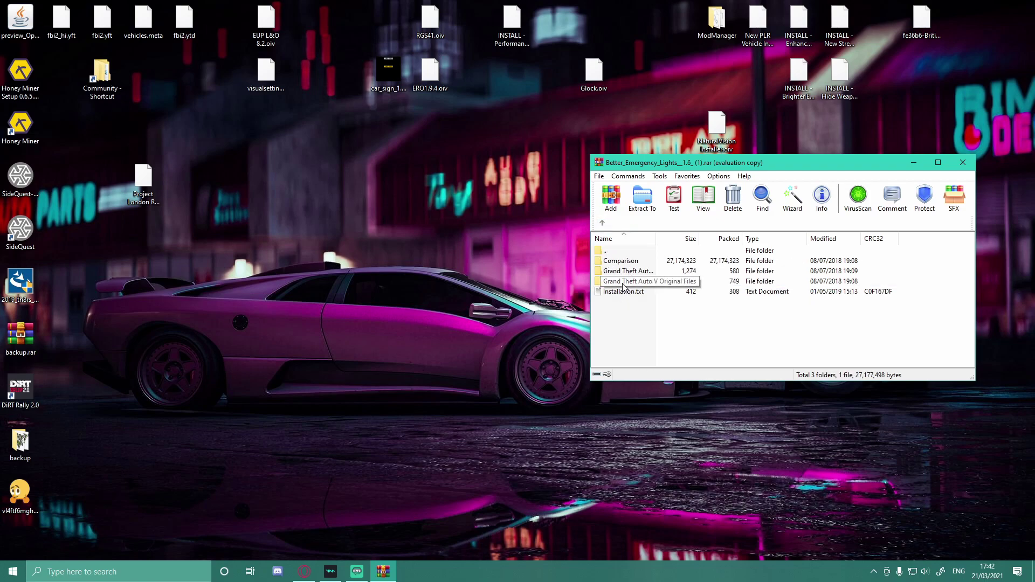
double_click(621, 261)
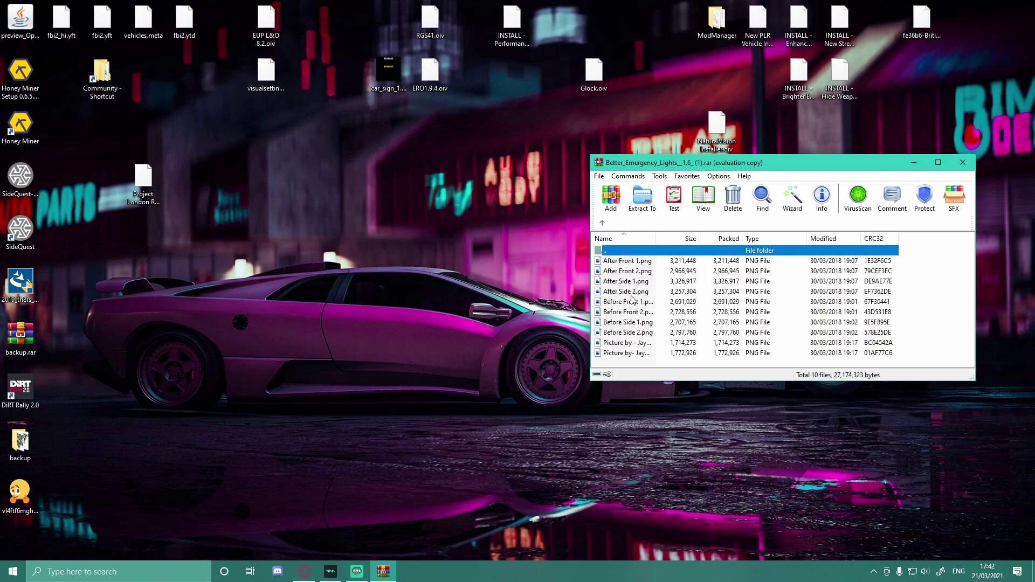
double_click(613, 252)
left_click(641, 312)
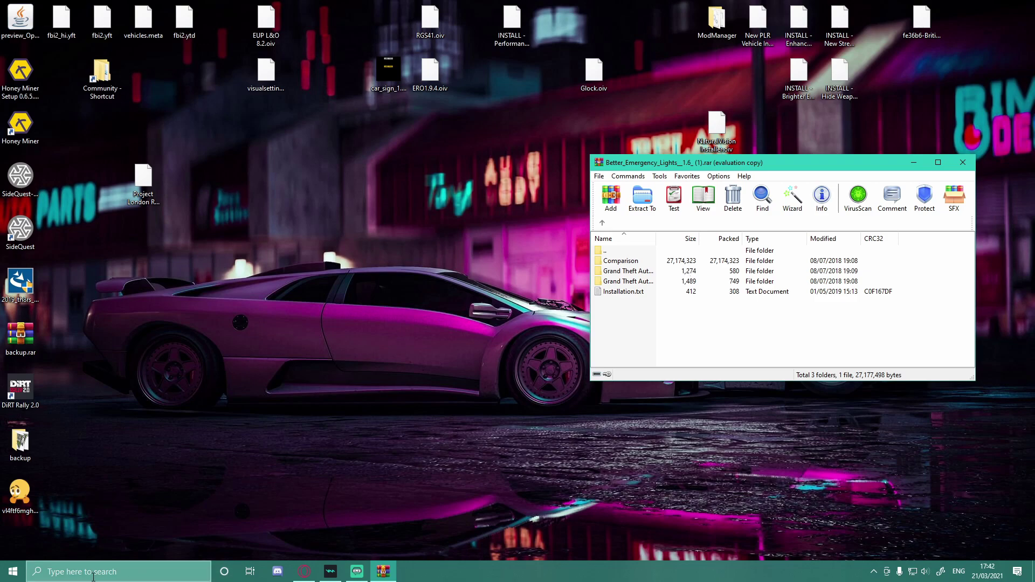
Launch File Explorer from Windows Search and open the tank (C:) drive
left_click(70, 571)
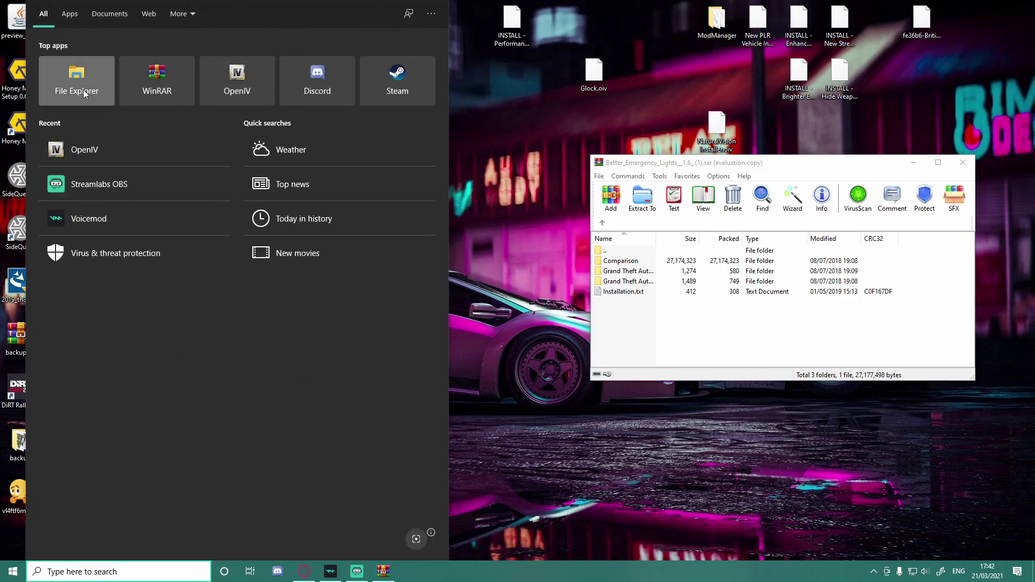
left_click(83, 89)
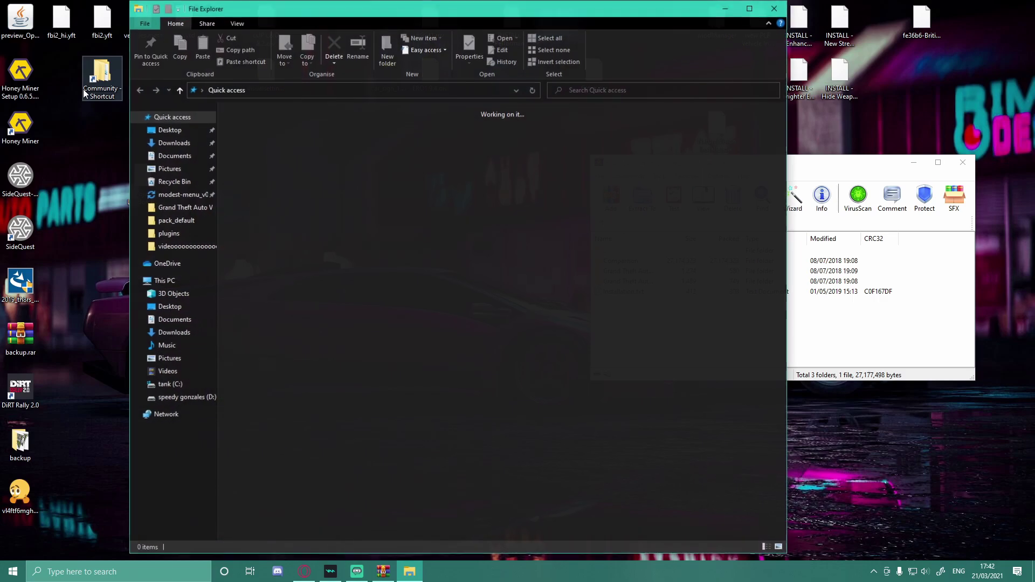
left_click_drag(537, 17, 413, 20)
left_click(45, 387)
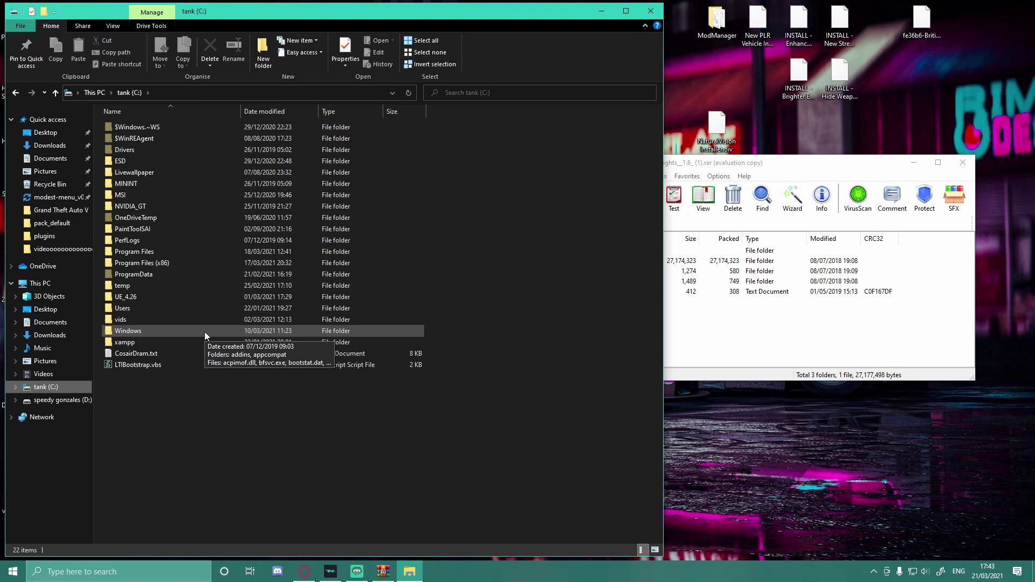
Browse Program Files (x86) > Steam > steamapps > common > Grand Theft Auto V
double_click(148, 262)
scroll(156, 263, "down", 3)
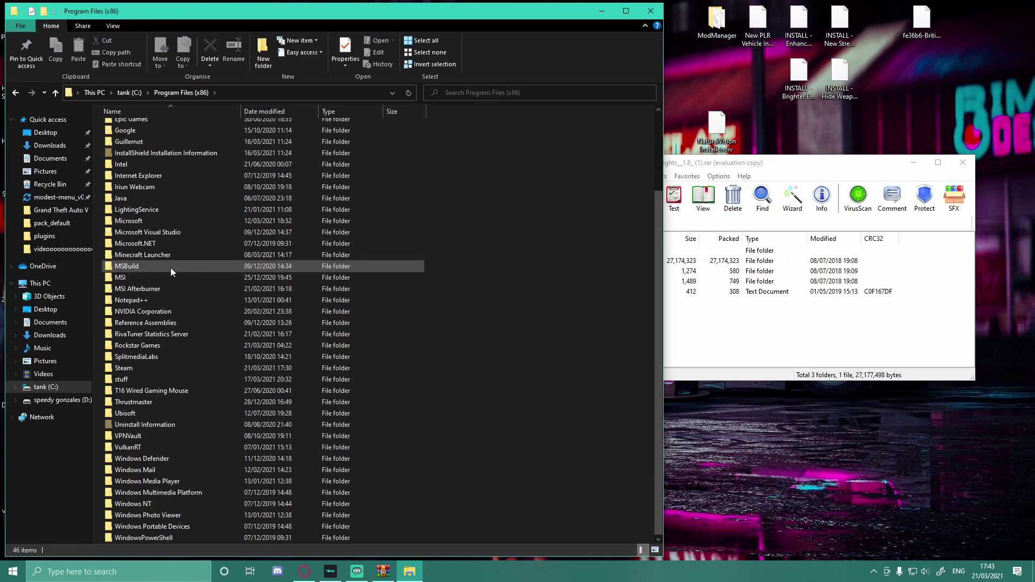
double_click(126, 369)
double_click(150, 328)
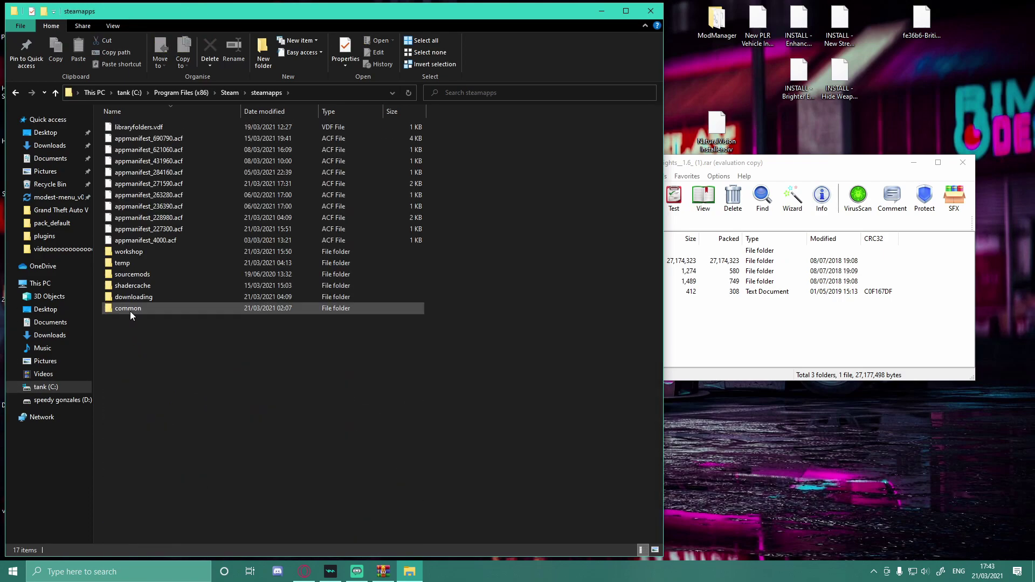
double_click(130, 310)
left_click_drag(234, 371, 234, 332)
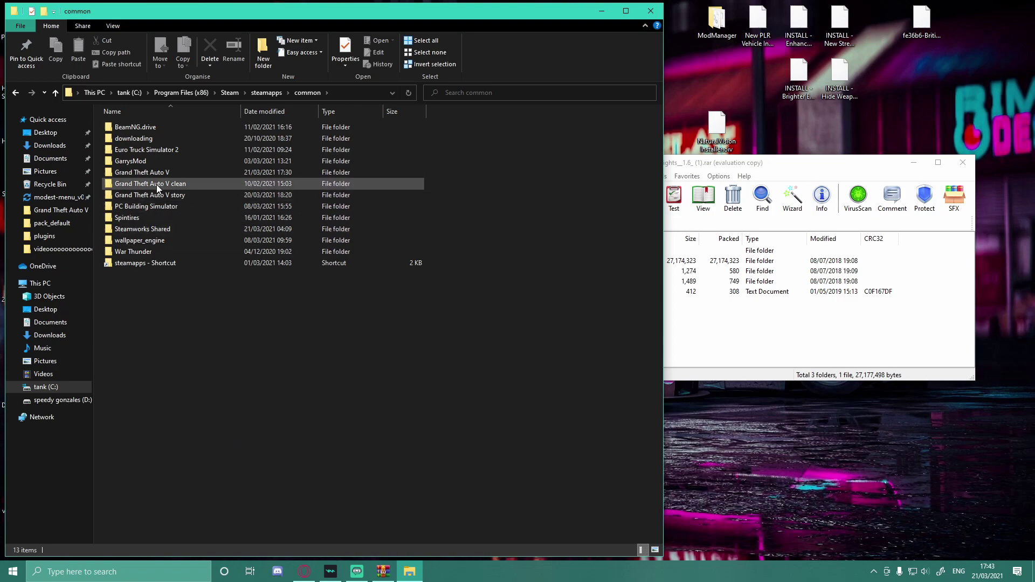
mouse_move(156, 185)
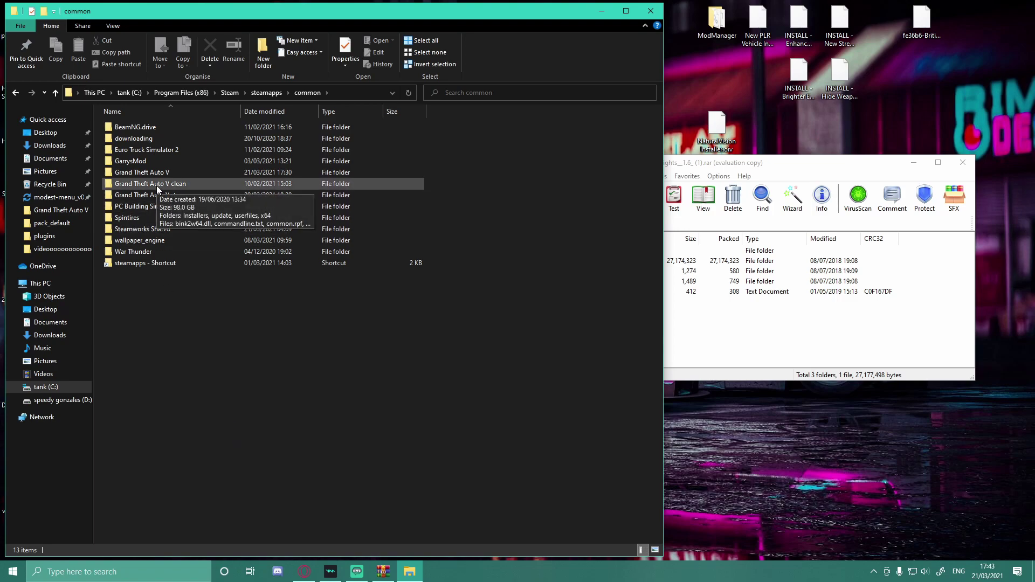
double_click(147, 172)
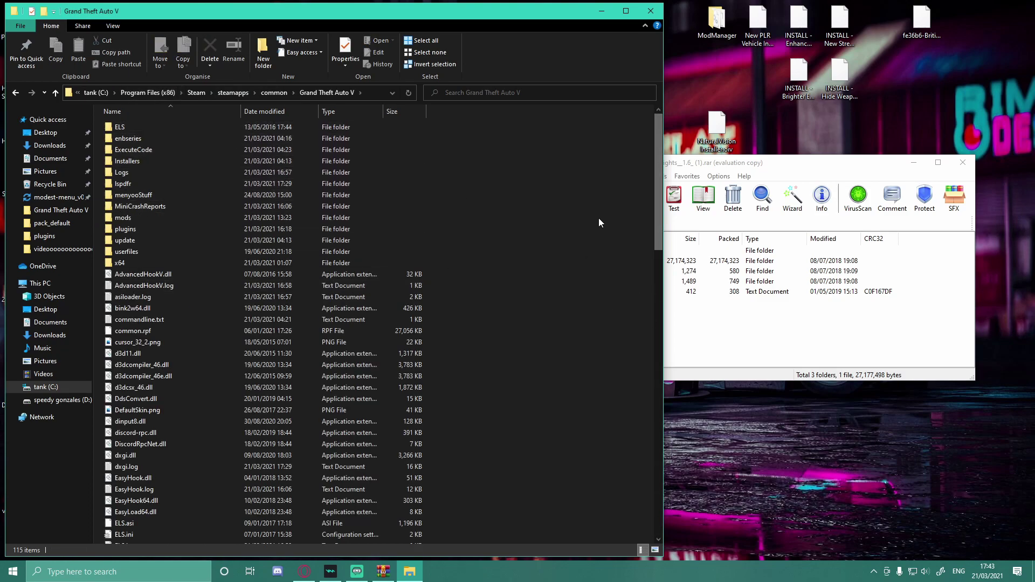
Drag ELS.ini from the archive's Grand Theft Auto V folder into the game folder, replacing the existing file
left_click(709, 316)
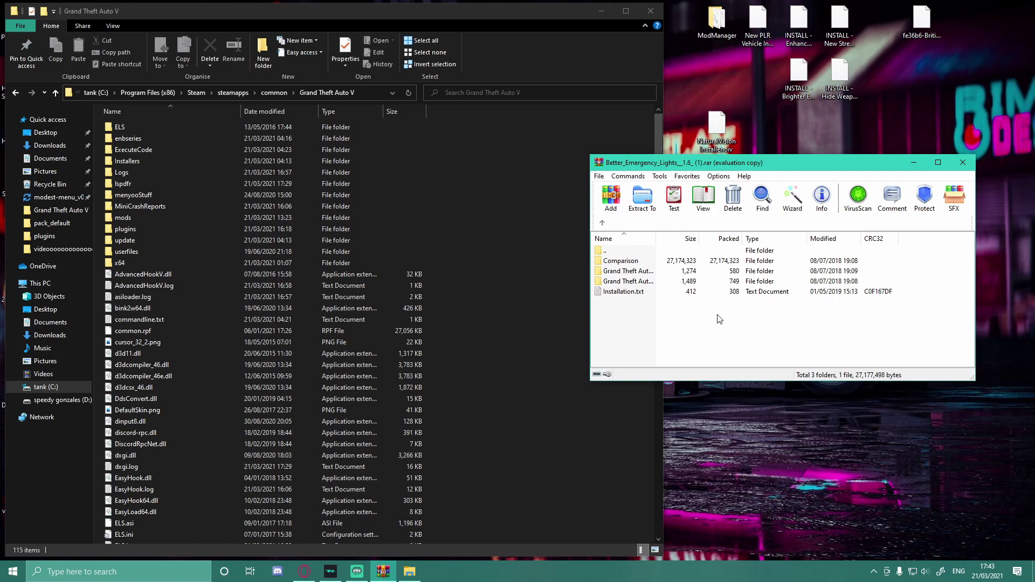
double_click(626, 273)
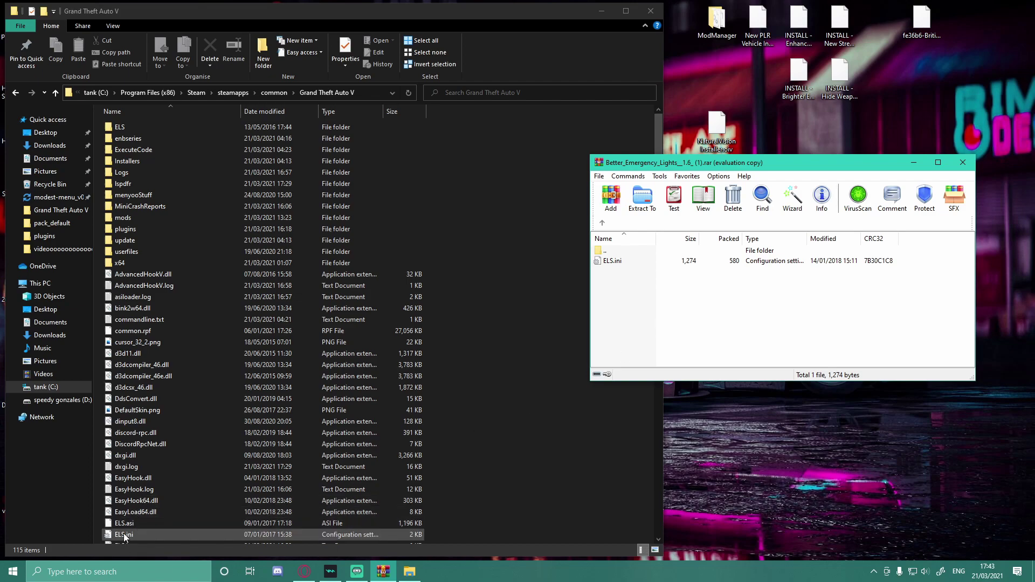
scroll(246, 399, "down", 2)
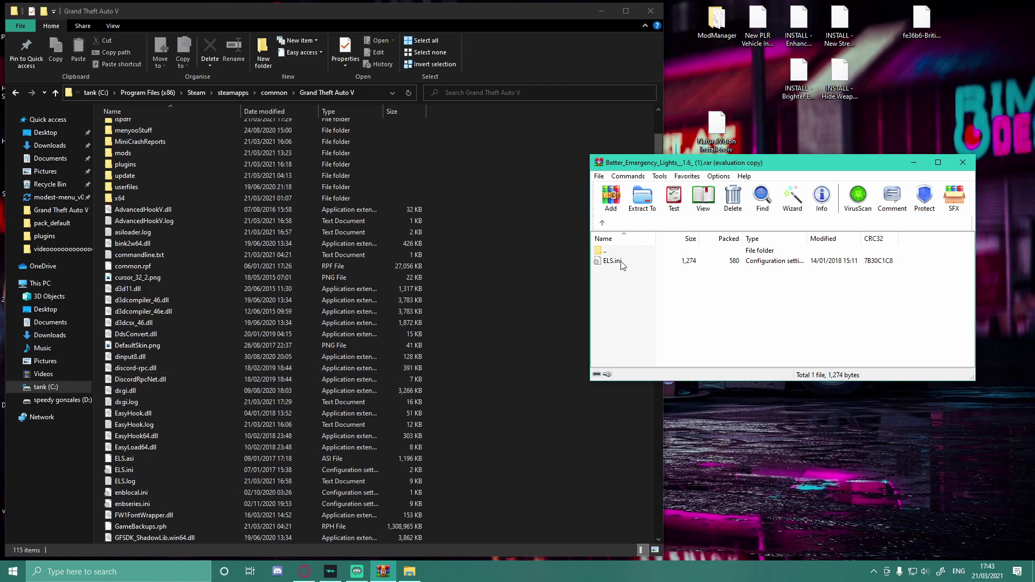
left_click_drag(621, 261, 533, 336)
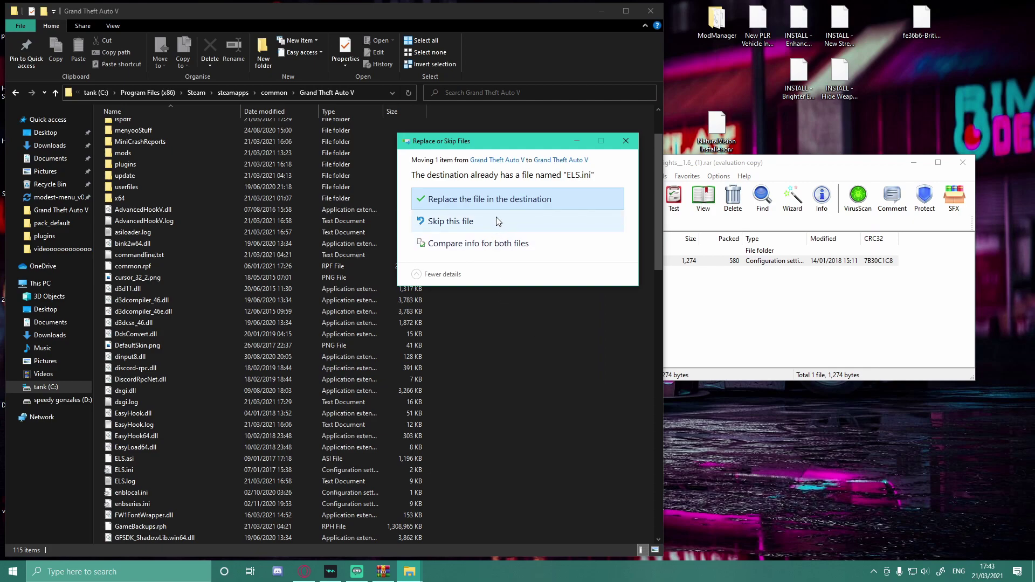
left_click(500, 198)
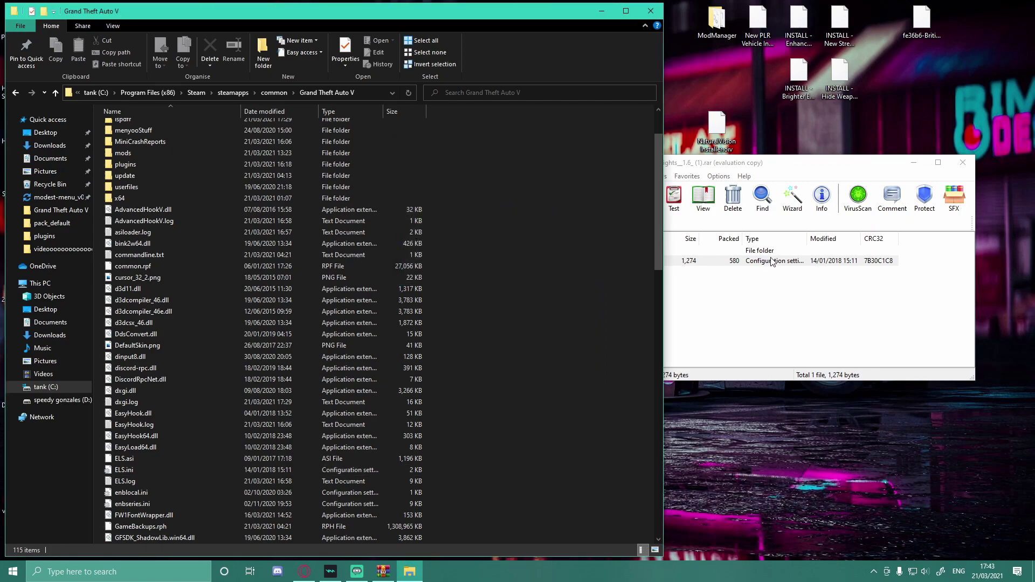
left_click(763, 285)
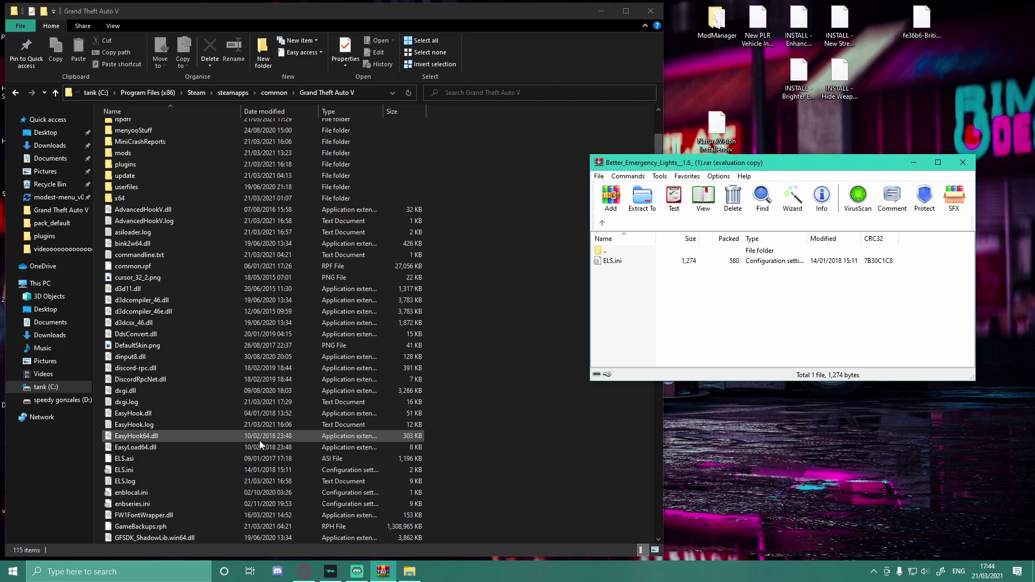
scroll(260, 441, "up", 2)
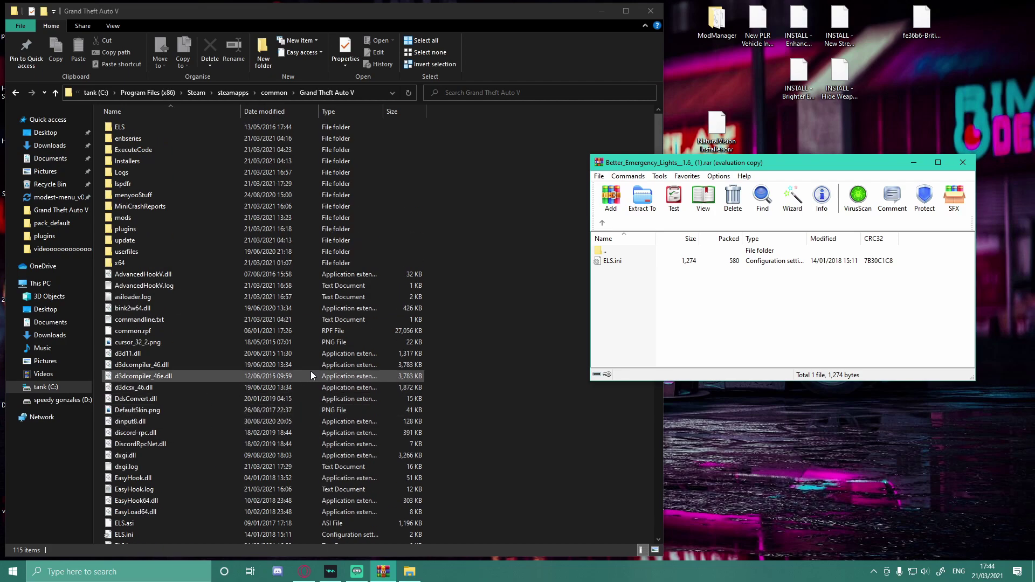
left_click(512, 303)
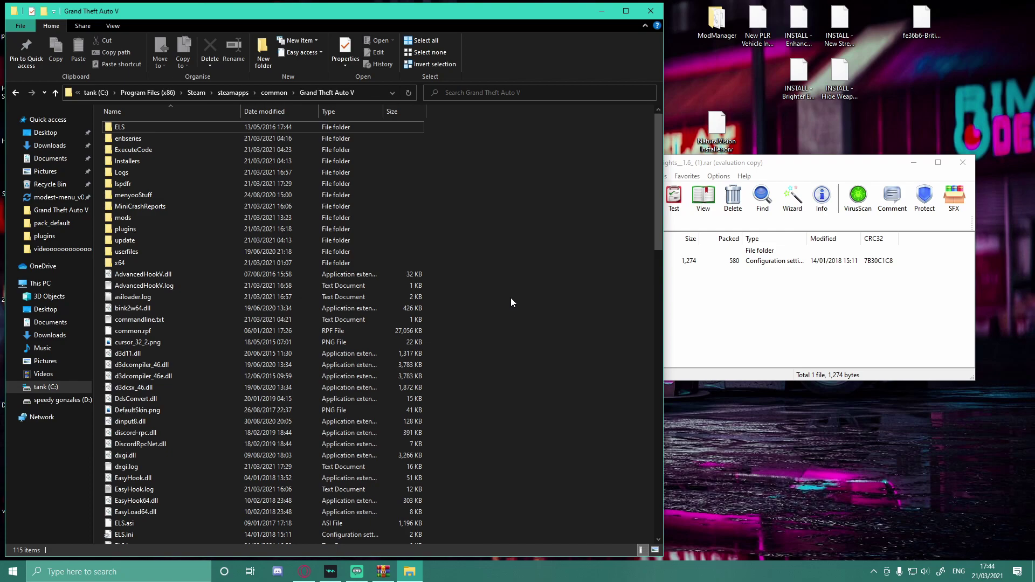